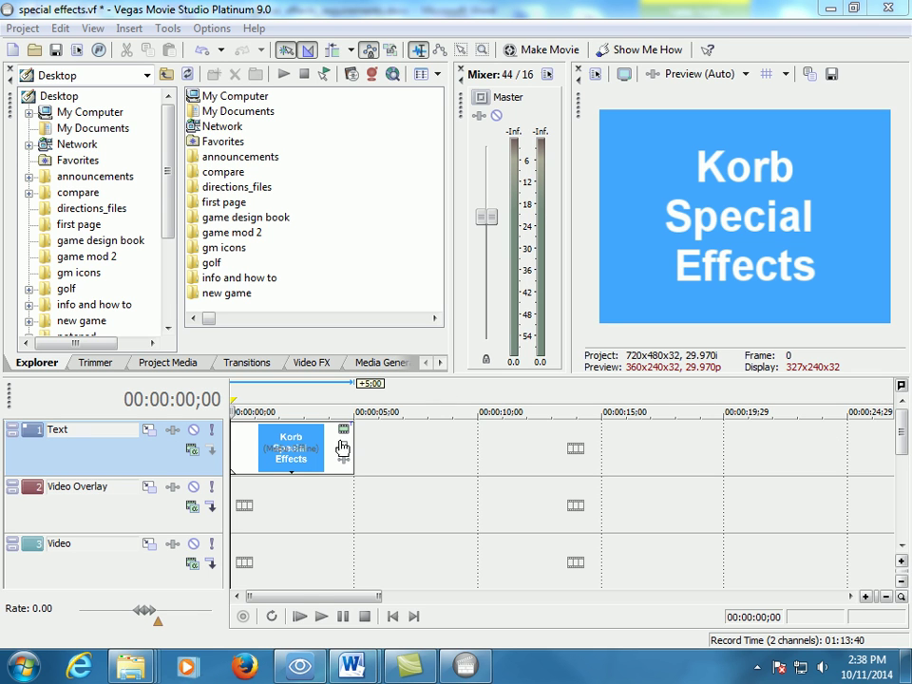
# - Delete the Video Overlay track
pyautogui.click(275, 444)
pyautogui.click(83, 497)
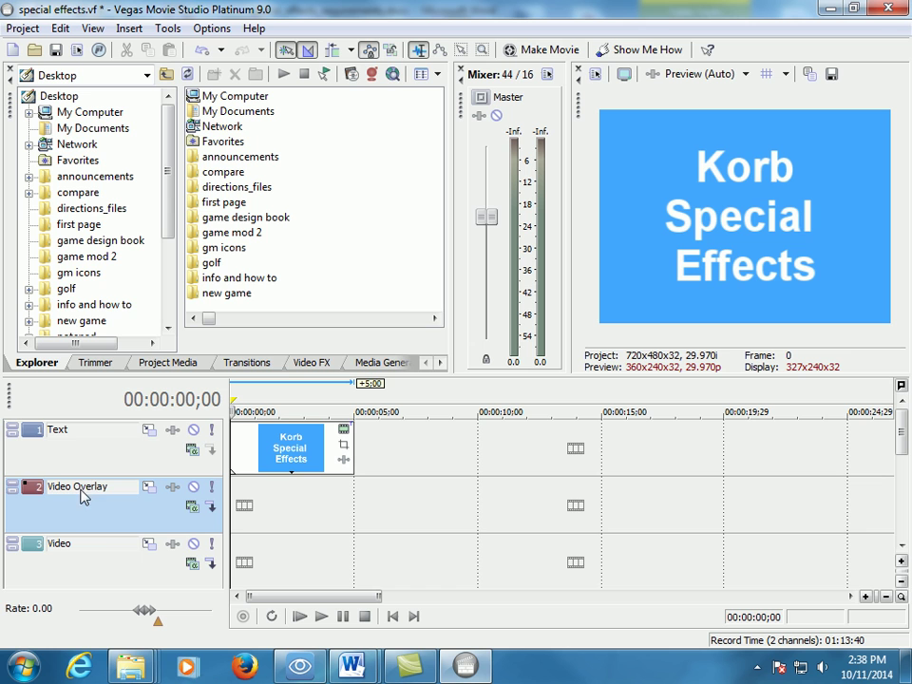
pyautogui.rightClick(87, 511)
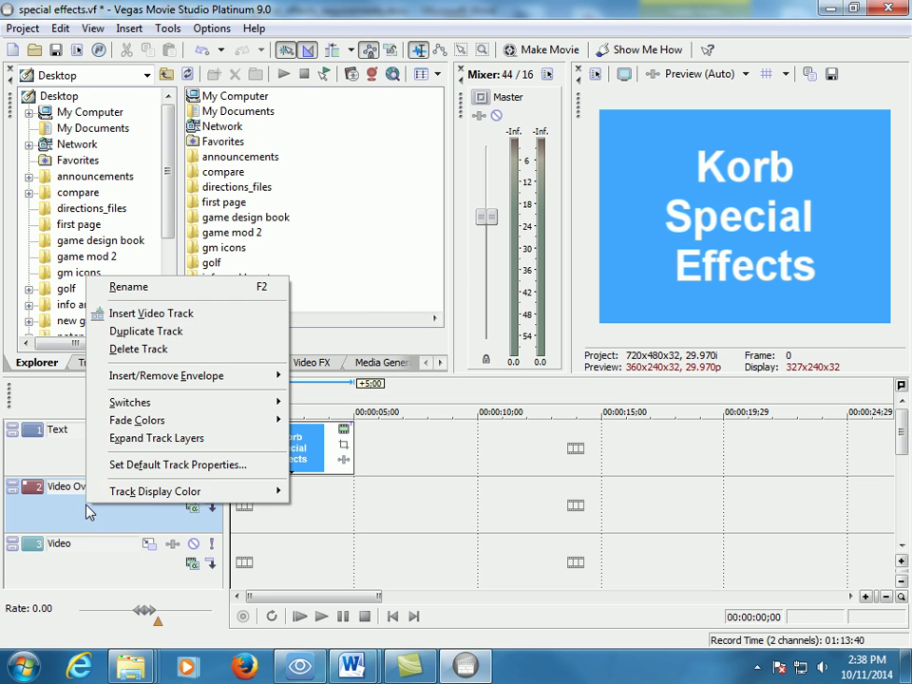
pyautogui.click(152, 349)
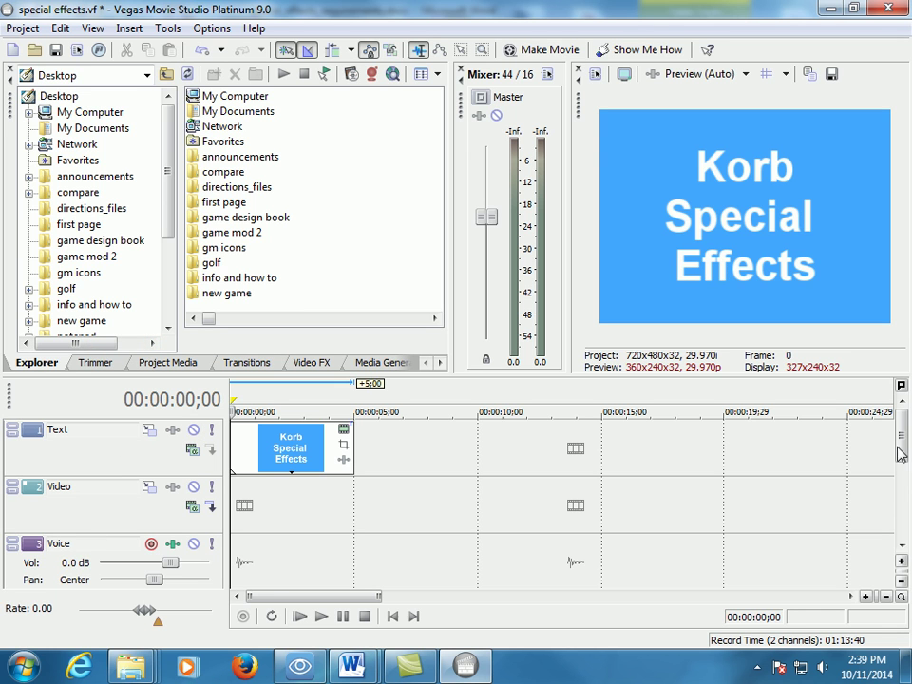
# - Delete the Voice and Sound Effects tracks, then scroll the track list back up
pyautogui.rightClick(57, 562)
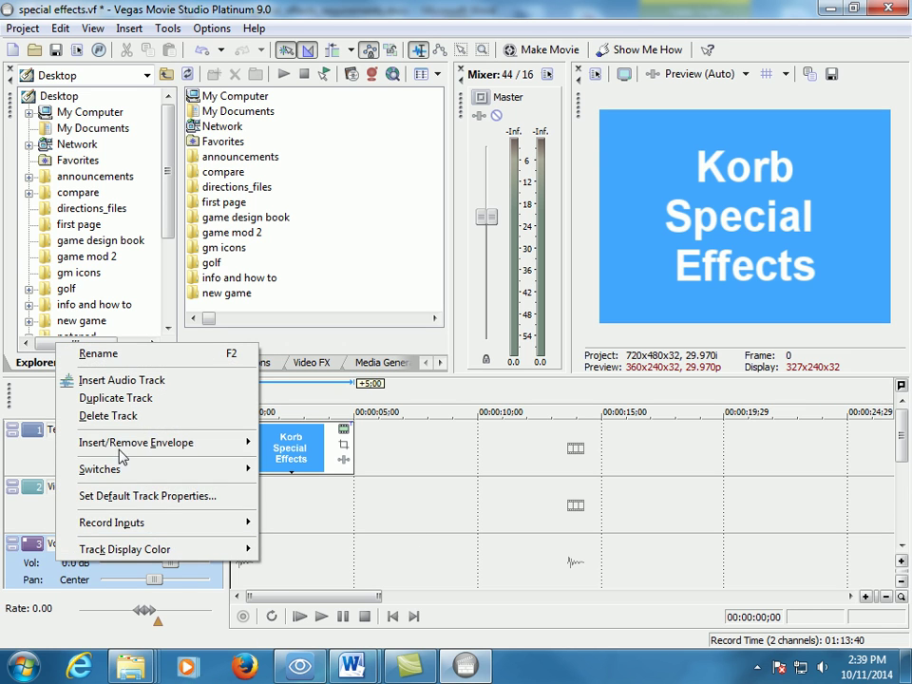
pyautogui.click(113, 416)
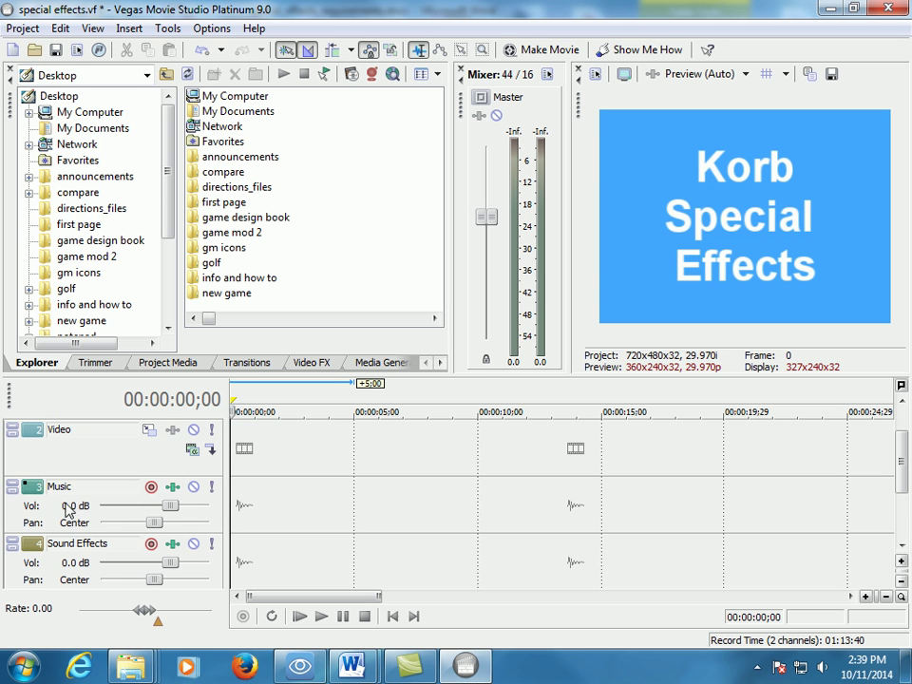
pyautogui.rightClick(55, 564)
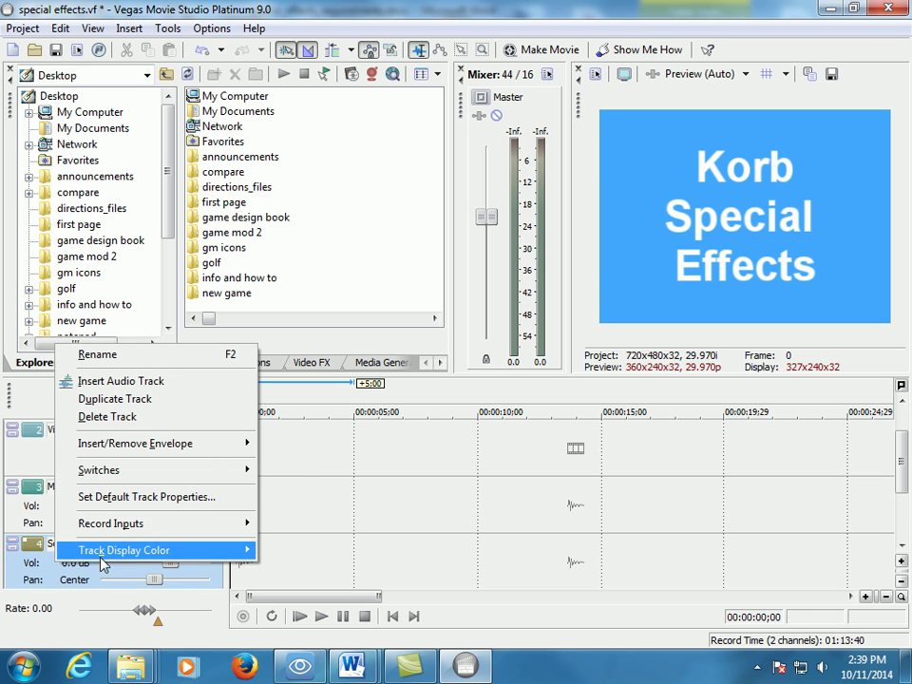
pyautogui.click(133, 418)
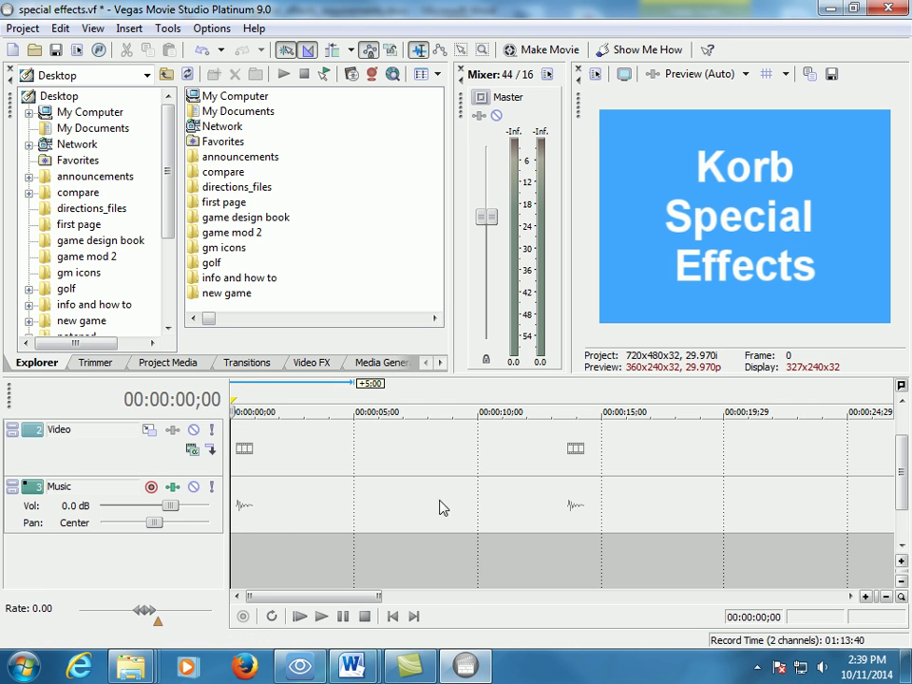
pyautogui.scroll(1, 901, 487)
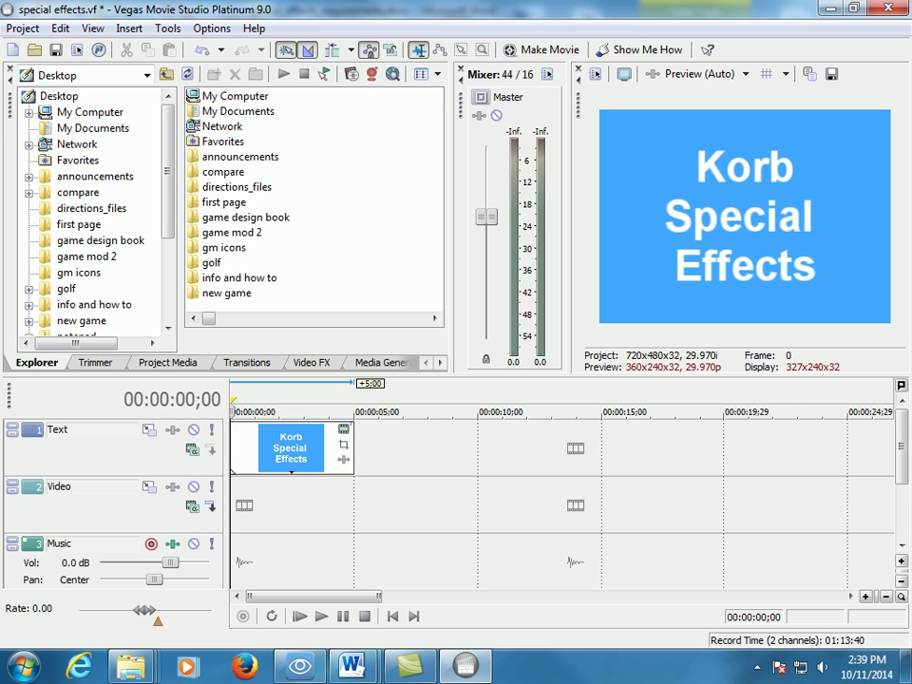
# - Drag practice footage6.mpg from its Explorer folder onto the timeline right after the title
pyautogui.click(131, 666)
pyautogui.moveTo(884, 38); pyautogui.dragTo(580, 47)
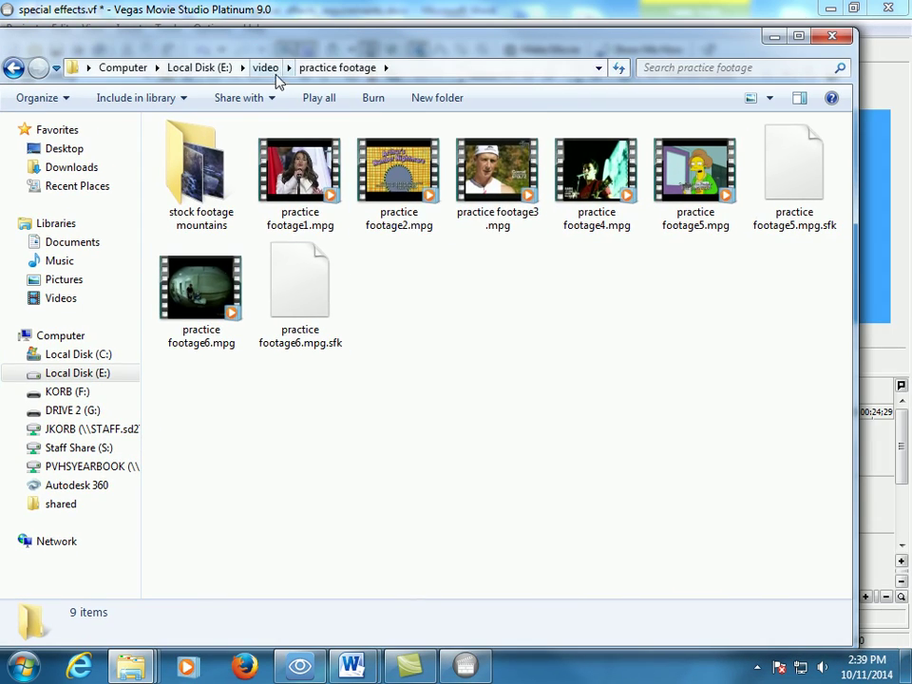
pyautogui.moveTo(215, 36); pyautogui.dragTo(814, 71)
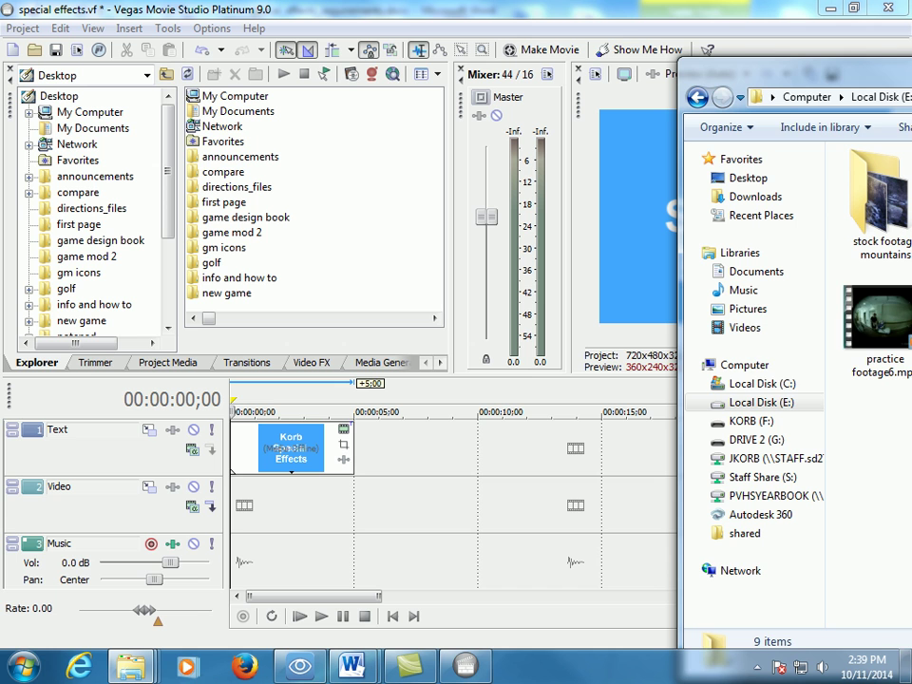
pyautogui.moveTo(879, 323); pyautogui.dragTo(391, 508)
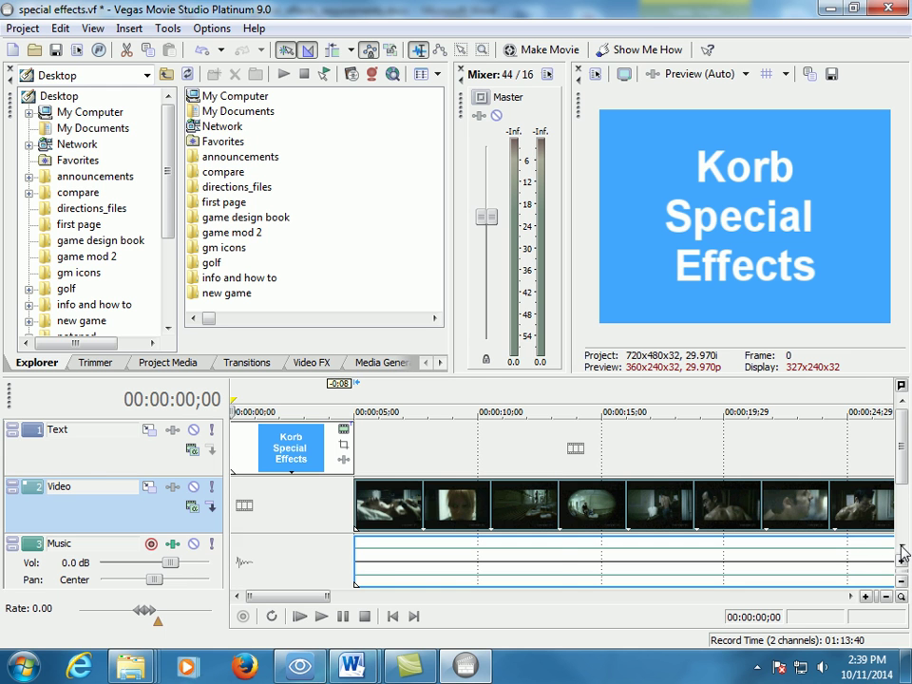
pyautogui.moveTo(357, 672)
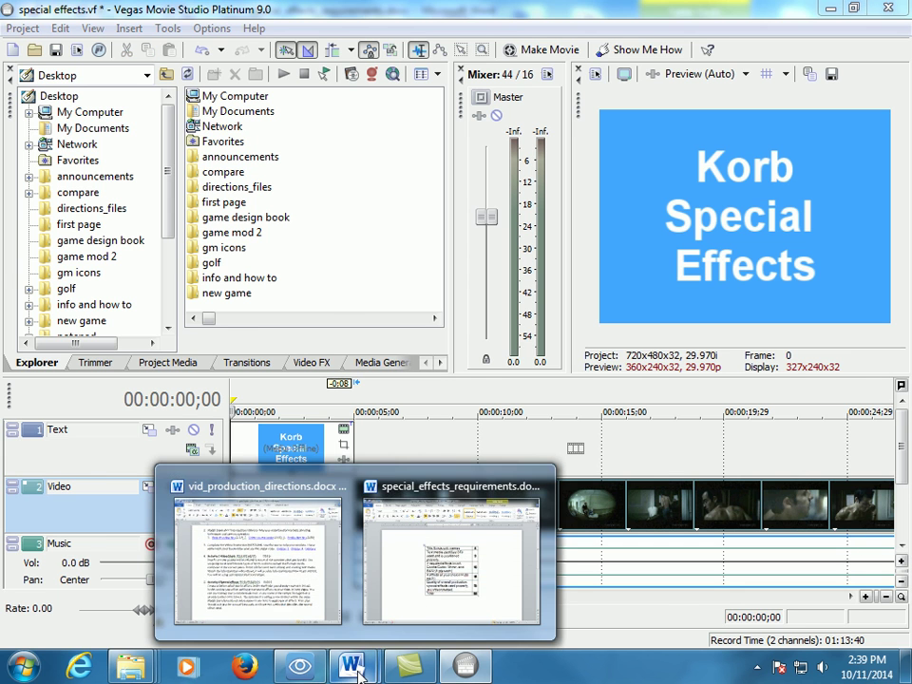
pyautogui.click(392, 594)
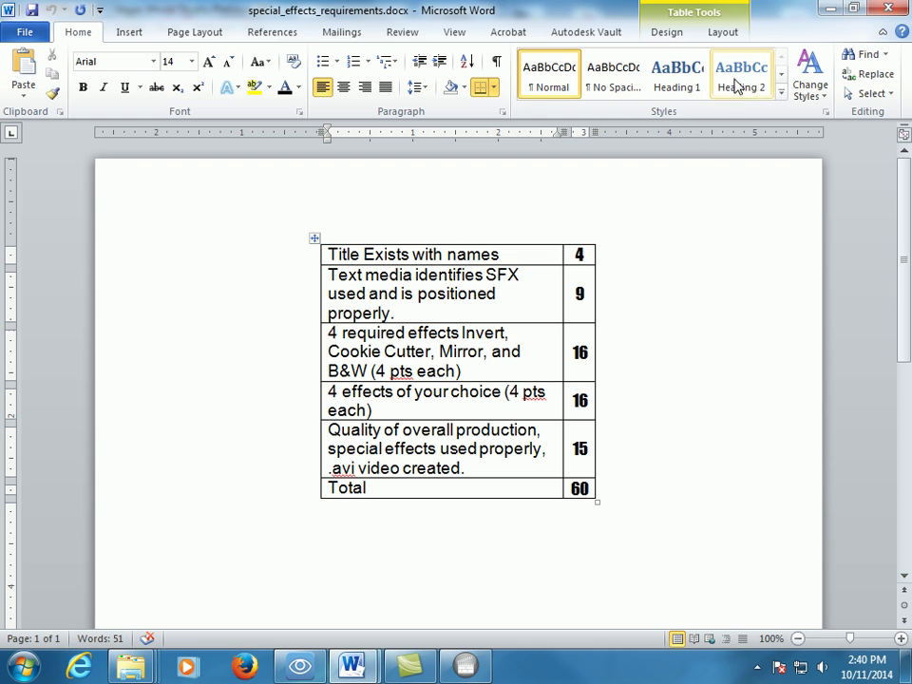
# - Back in Vegas, scrub through the end of the title and the start of the footage
pyautogui.click(832, 8)
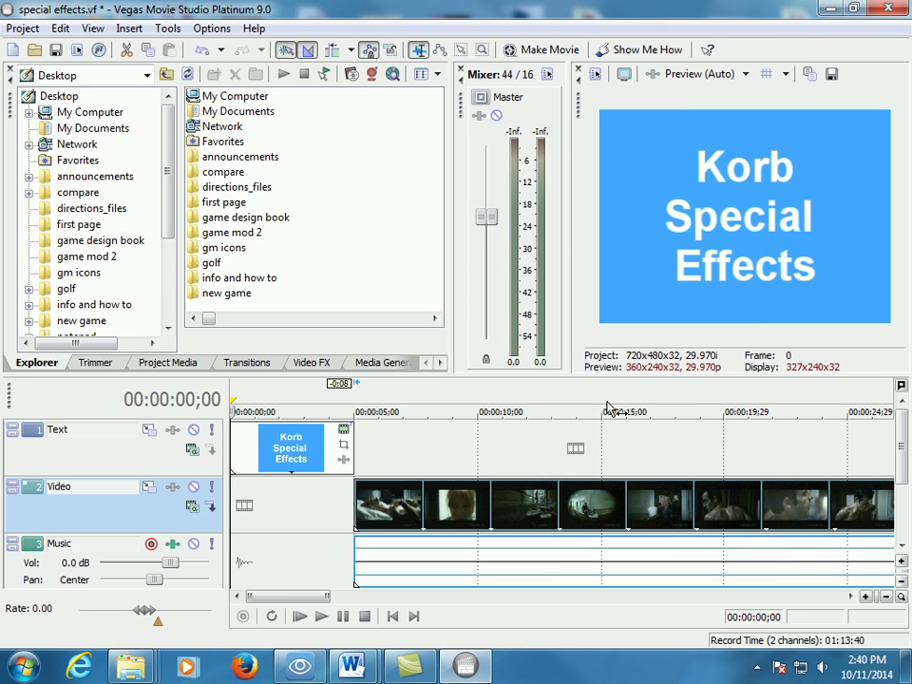
pyautogui.click(355, 503)
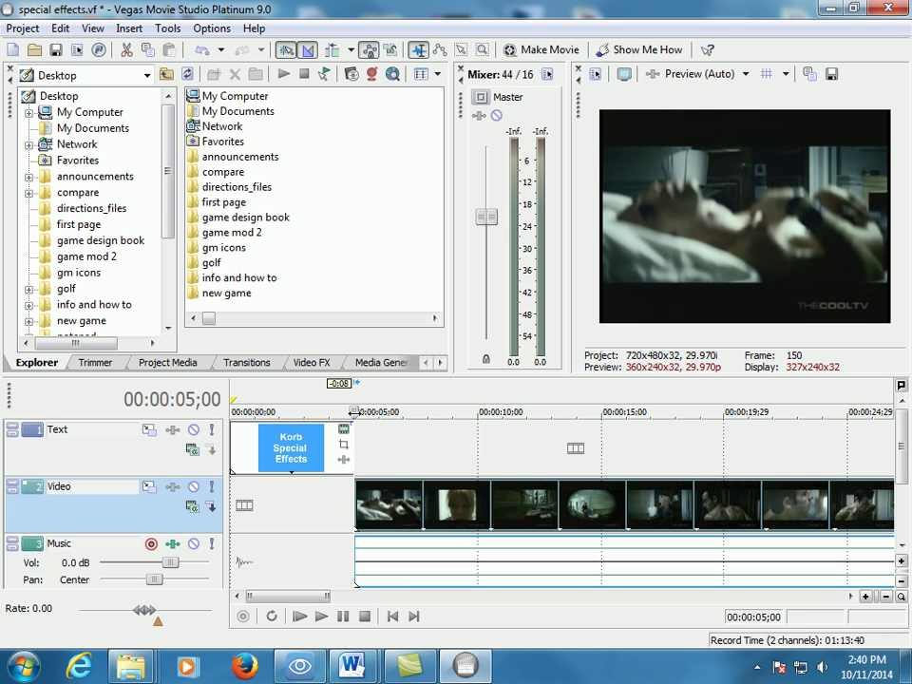
pyautogui.click(375, 419)
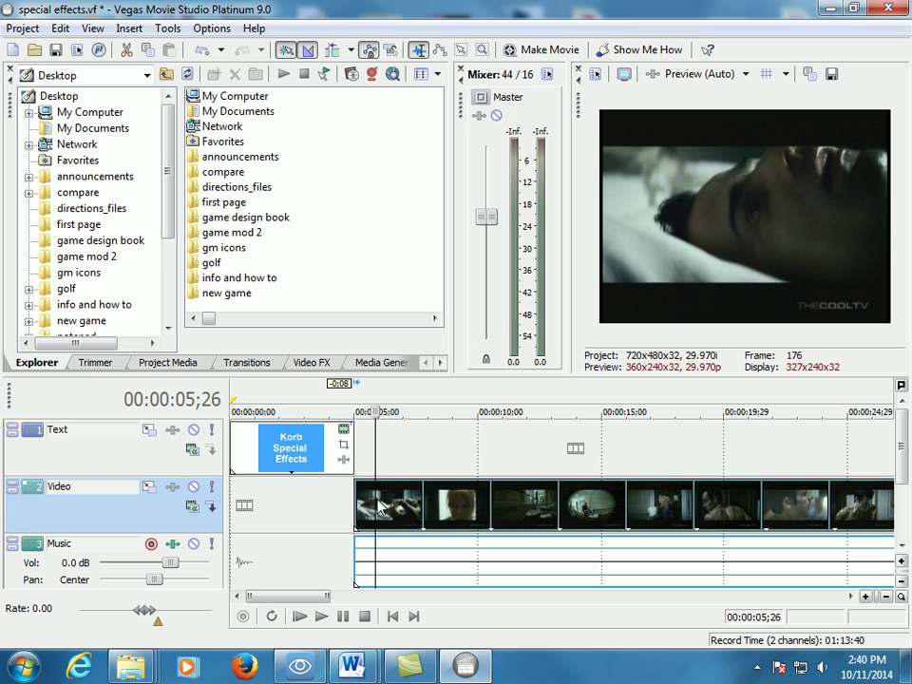
pyautogui.moveTo(375, 418)
pyautogui.mouseDown()
pyautogui.moveTo(344, 412)
pyautogui.moveTo(371, 414)
pyautogui.moveTo(361, 415)
pyautogui.mouseUp()
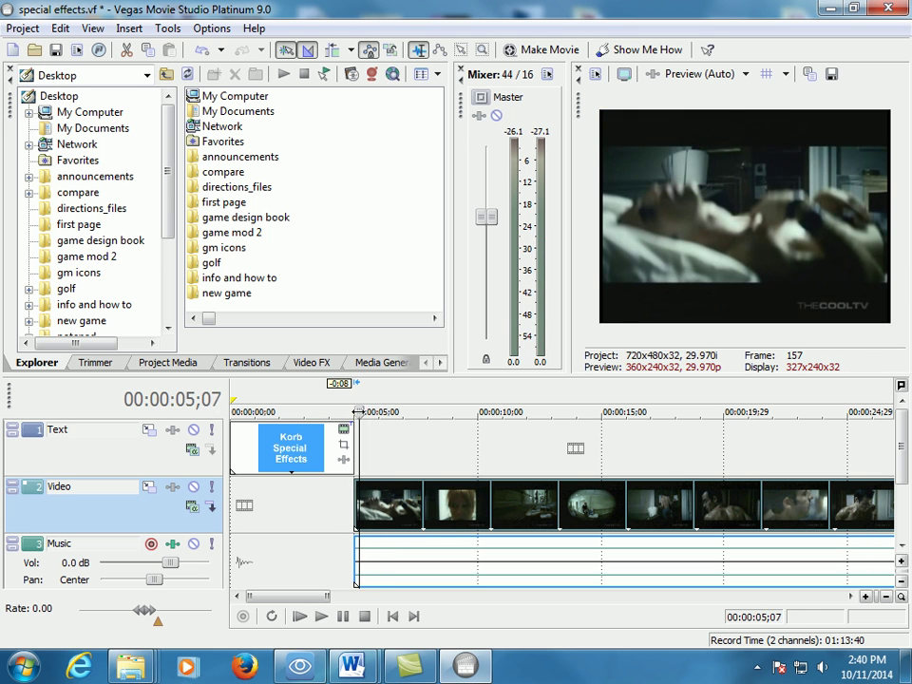
pyautogui.click(351, 430)
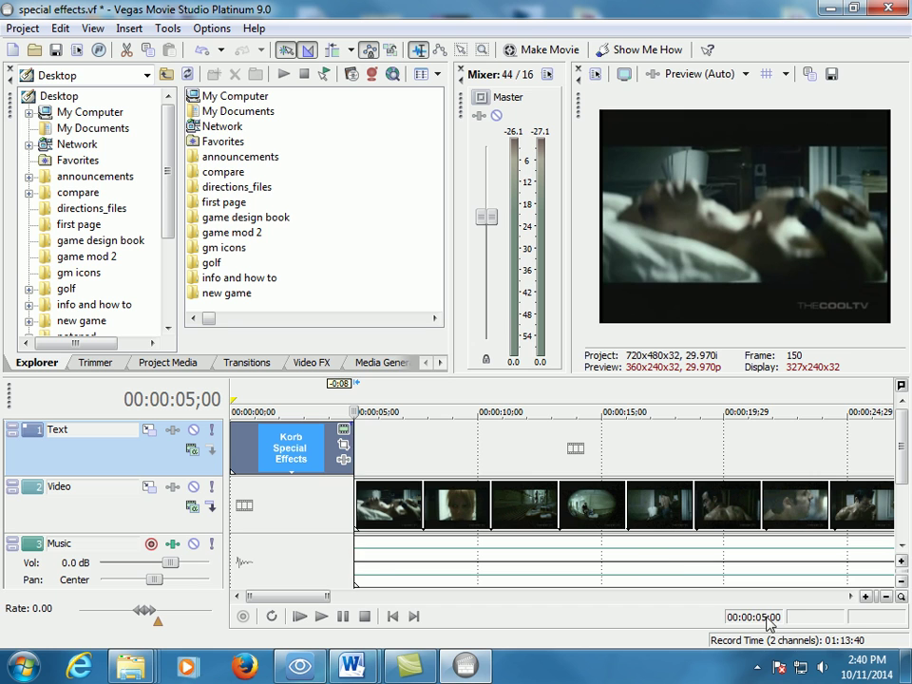
pyautogui.click(378, 466)
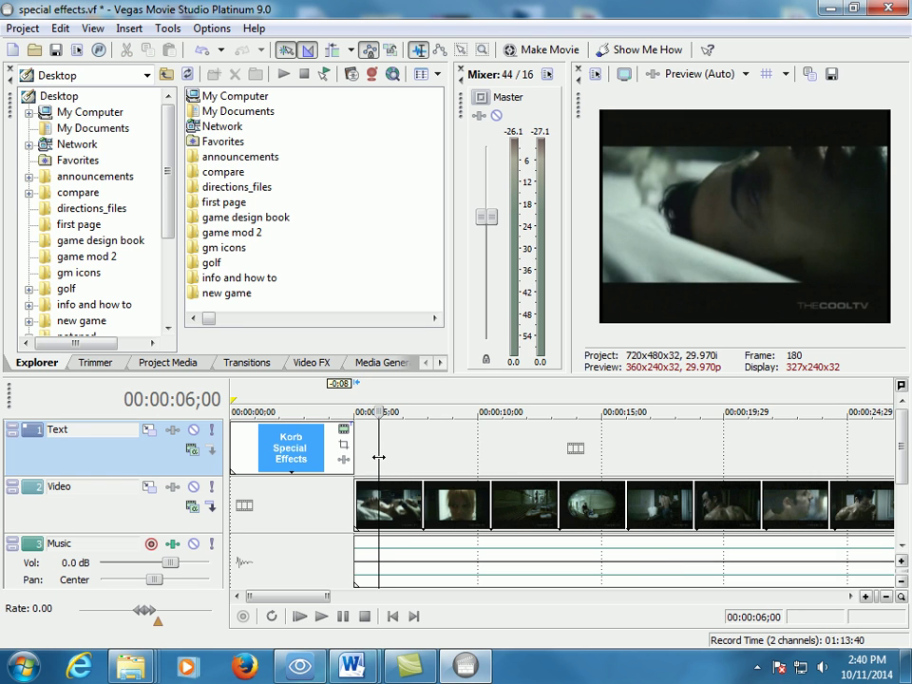
pyautogui.moveTo(381, 456); pyautogui.dragTo(491, 463)
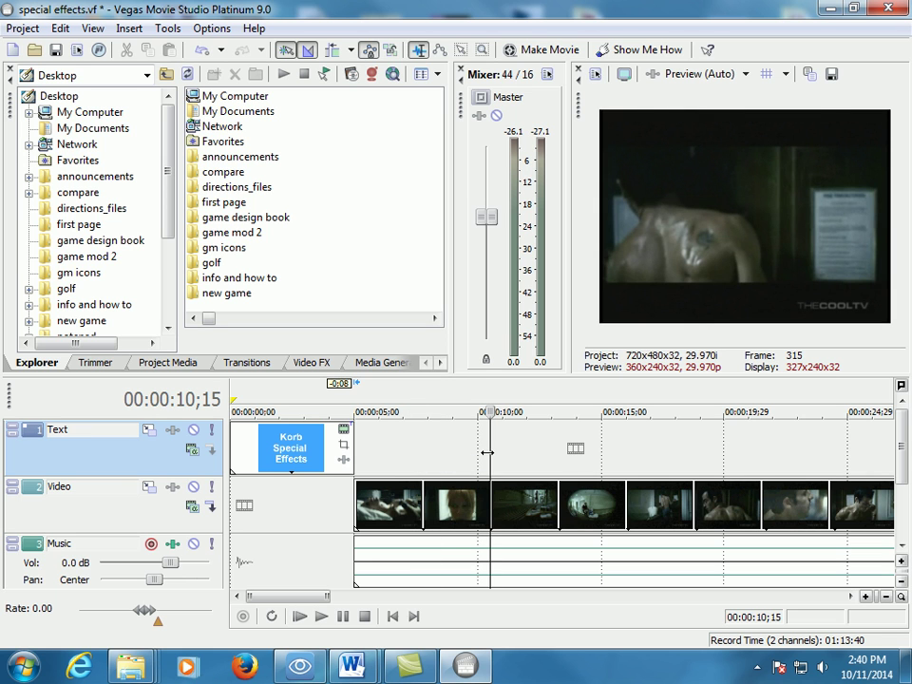
# - Split the video and music at 00:00:10;15, 00:00:16;14 and 00:00:21;26
pyautogui.press('s')
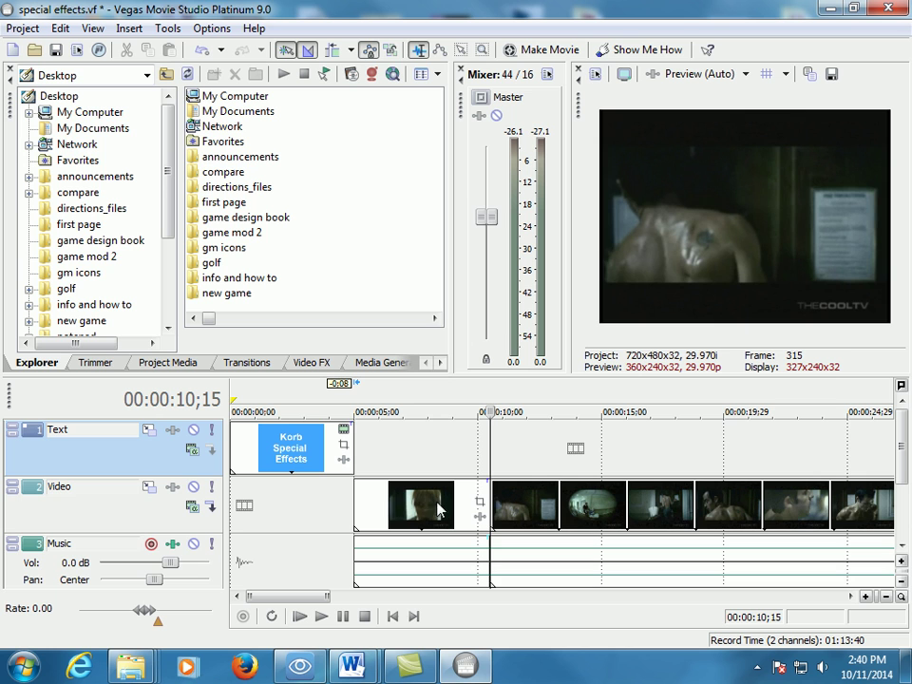
pyautogui.click(637, 496)
pyautogui.press('s')
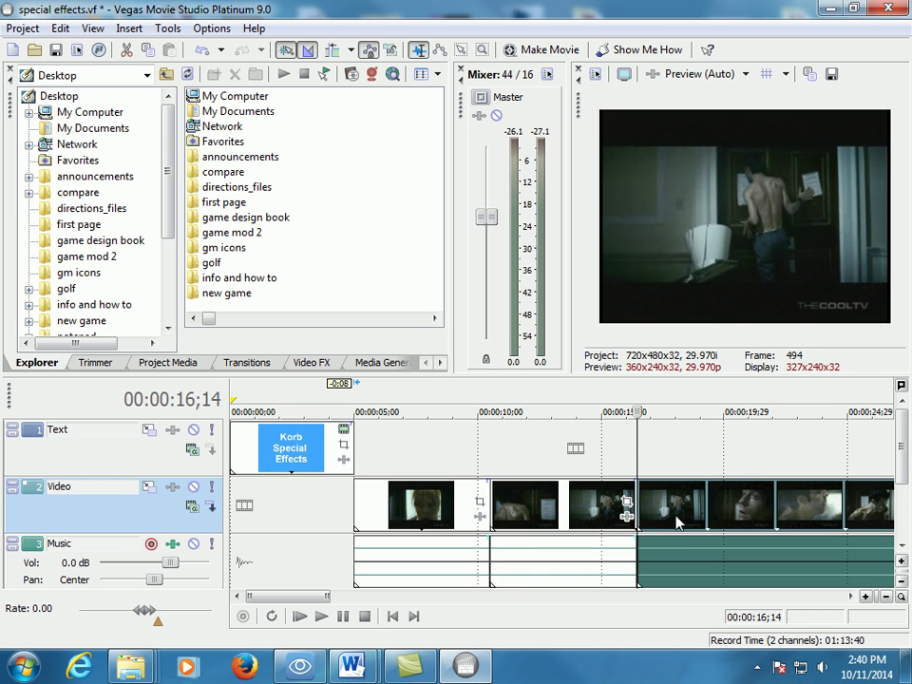
pyautogui.click(772, 509)
pyautogui.press('s')
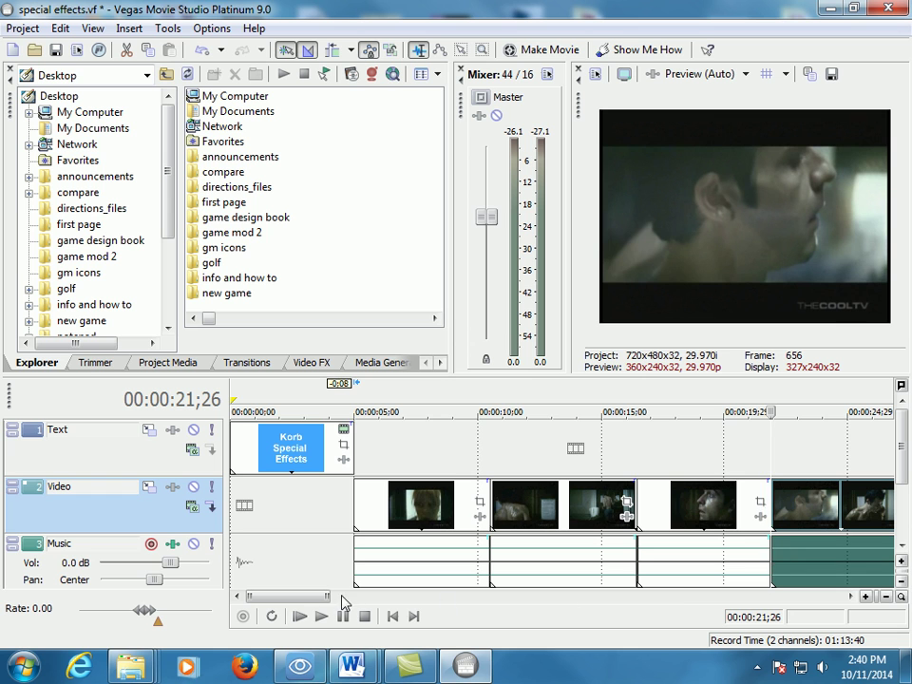
# - Zoom out and split the footage at 27;20, 33;24, 40;25 and 47;16
pyautogui.click(887, 597)
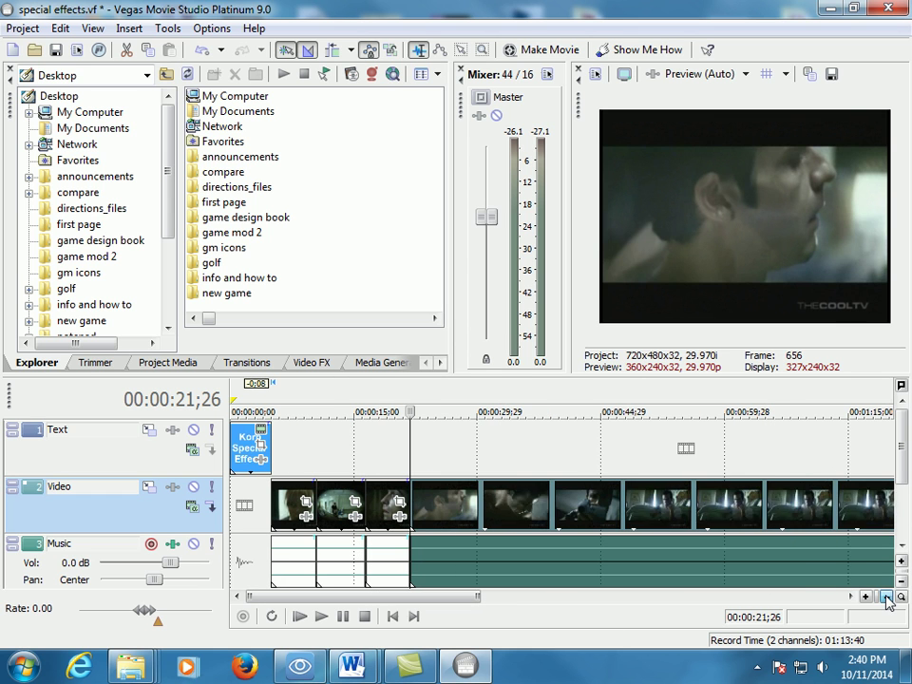
pyautogui.click(459, 505)
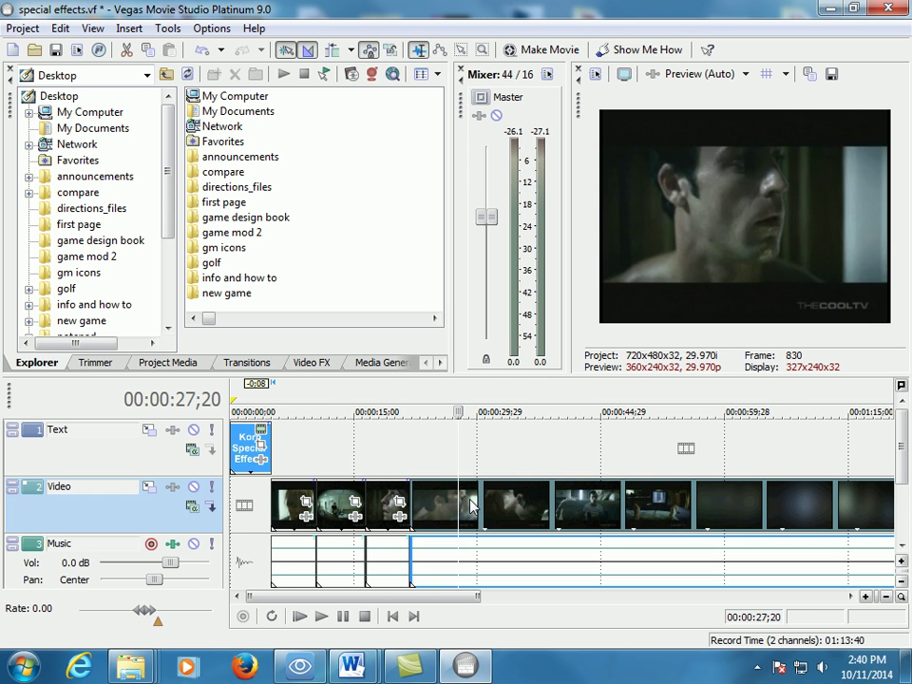
pyautogui.press('s')
pyautogui.click(510, 504)
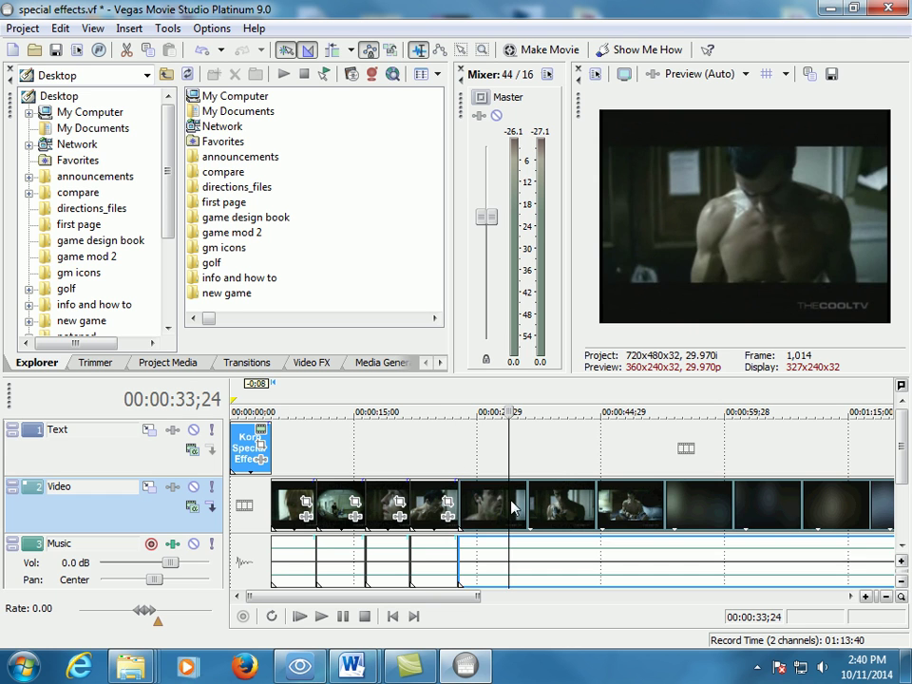
pyautogui.press('s')
pyautogui.click(568, 506)
pyautogui.press('s')
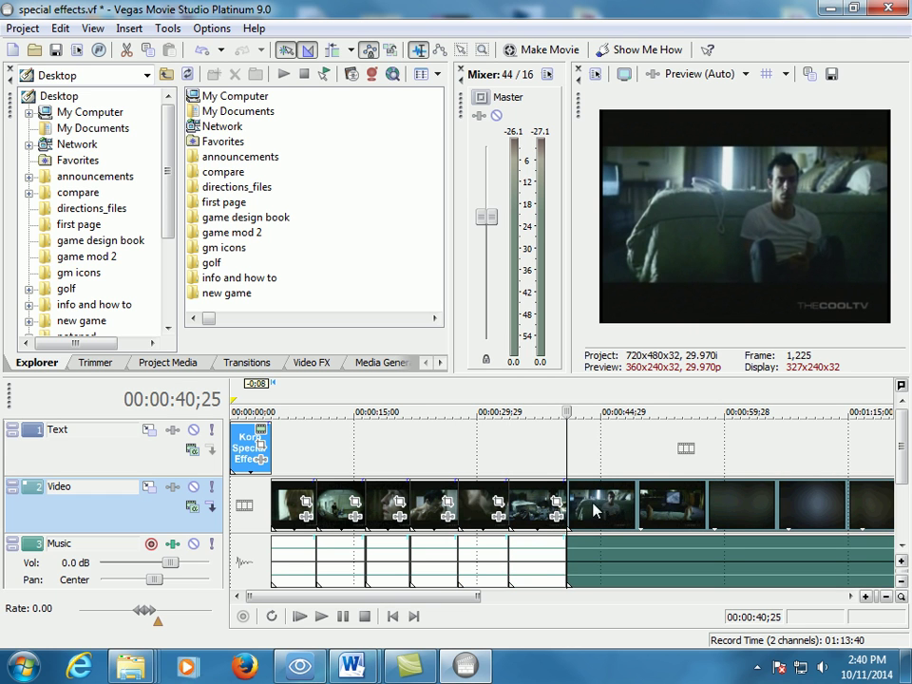
pyautogui.click(622, 509)
pyautogui.press('s')
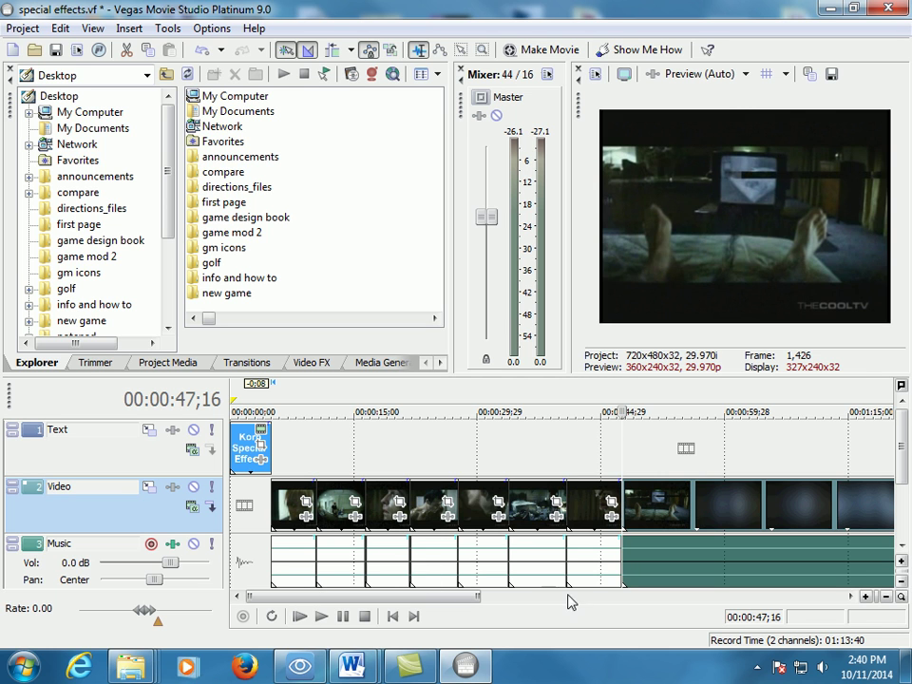
# - Split at 00:00:53;08 and delete the video and music after it
pyautogui.click(671, 511)
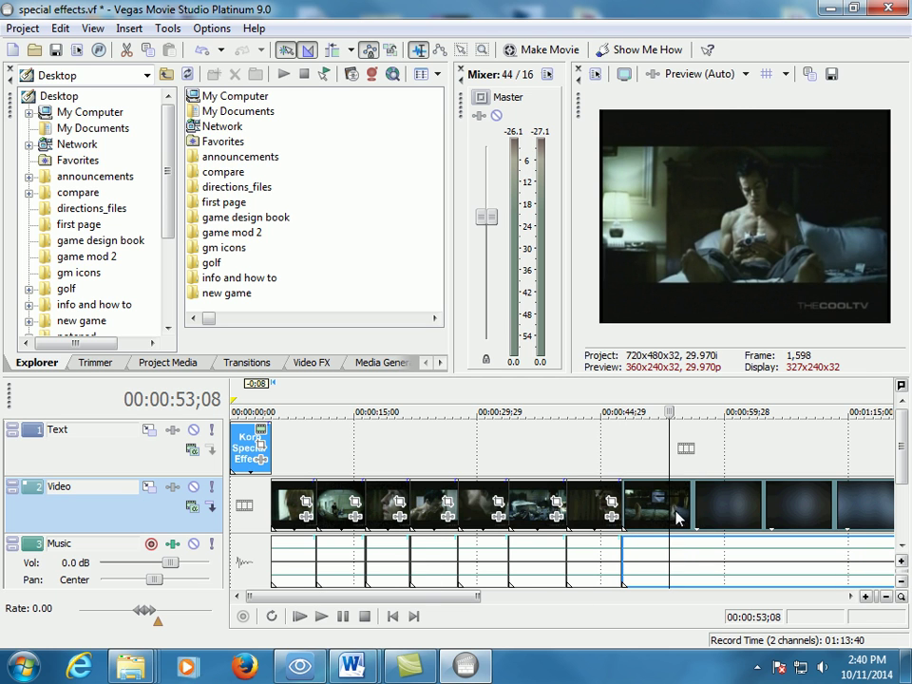
pyautogui.press('s')
pyautogui.click(703, 510)
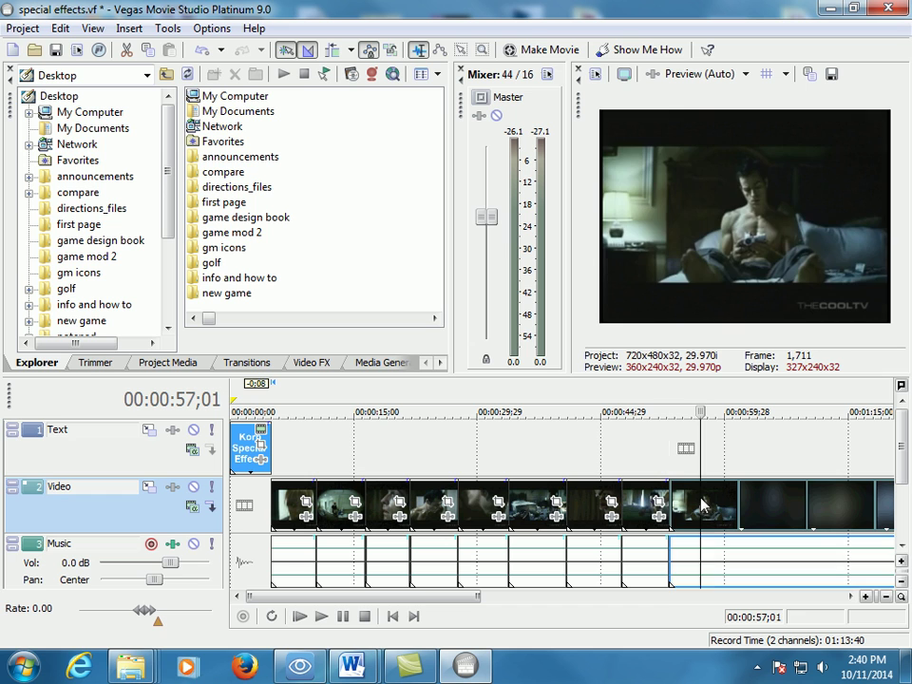
pyautogui.press('Delete')
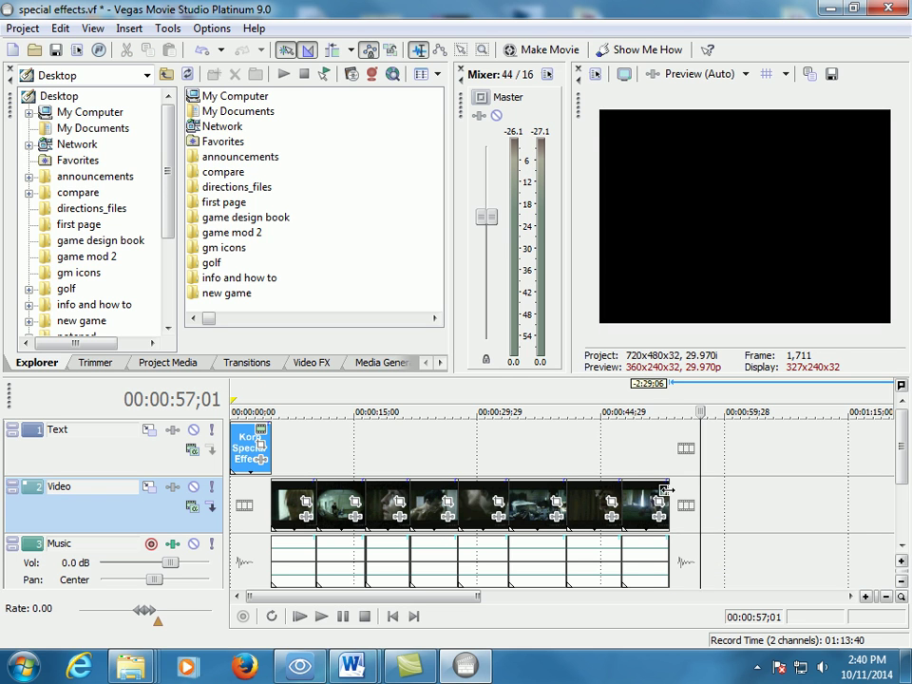
# - Place the cursor at 00:00:05;00, the end of the opening title on the Text track
pyautogui.click(666, 560)
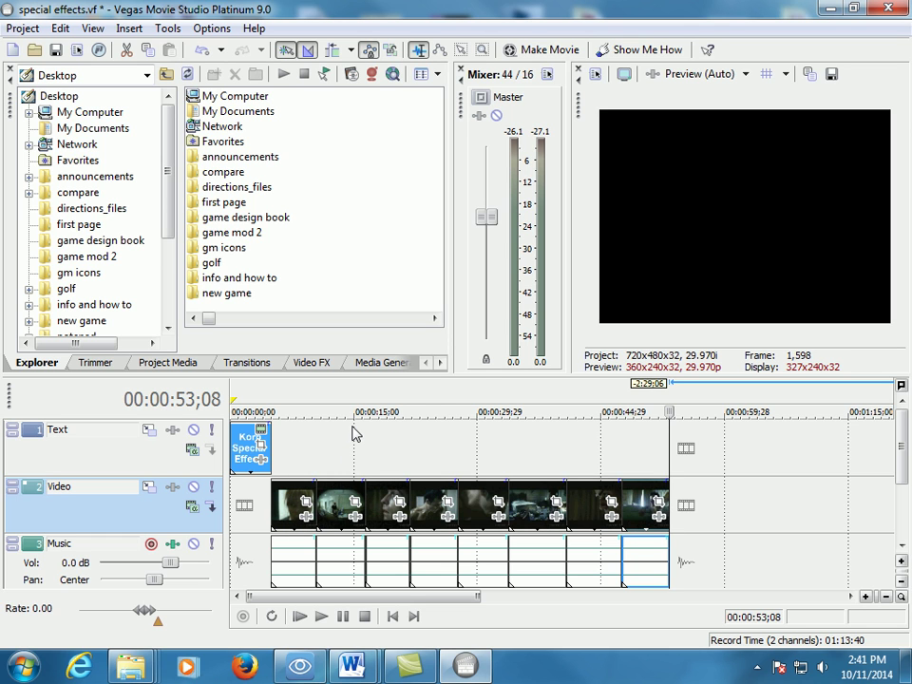
pyautogui.click(285, 504)
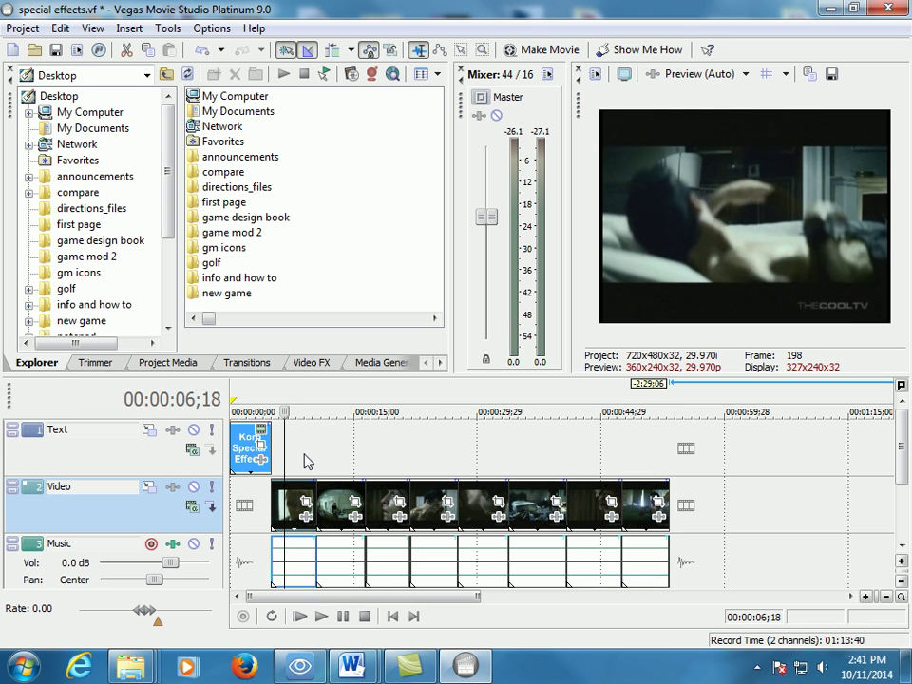
pyautogui.click(266, 426)
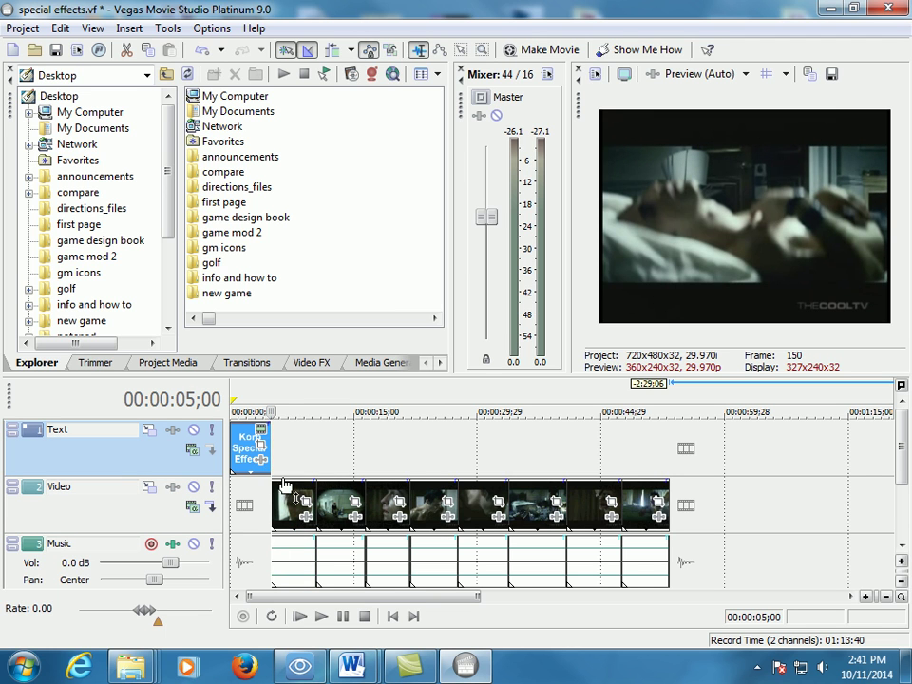
# - Insert a Text Media event and replace the sample text with 'Invert'
pyautogui.click(129, 29)
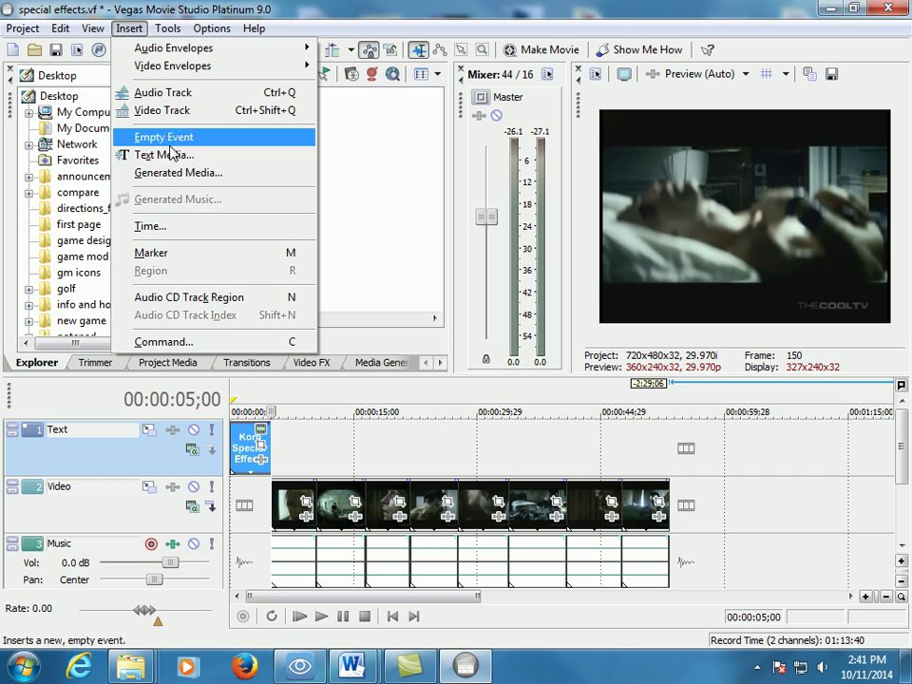
pyautogui.click(167, 155)
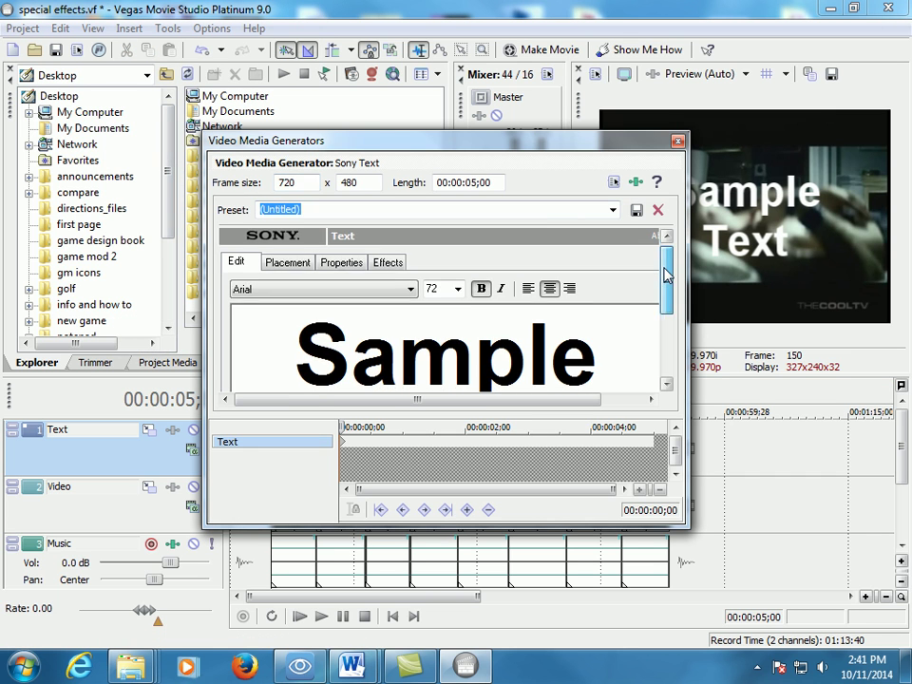
pyautogui.scroll(-3, 566, 344)
pyautogui.hotkey('ctrl', 'a')
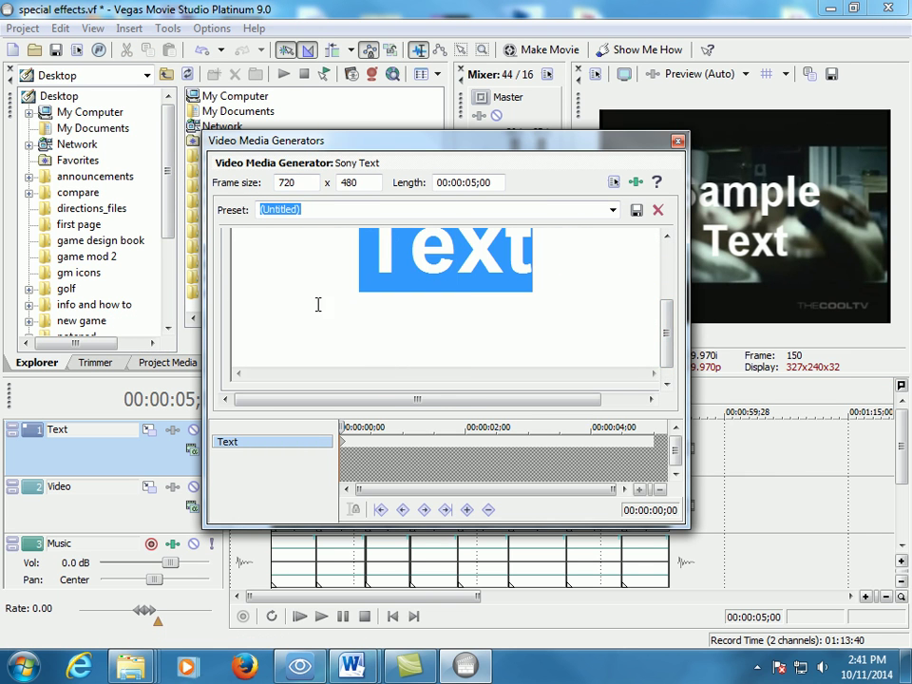
pyautogui.write('Invert')
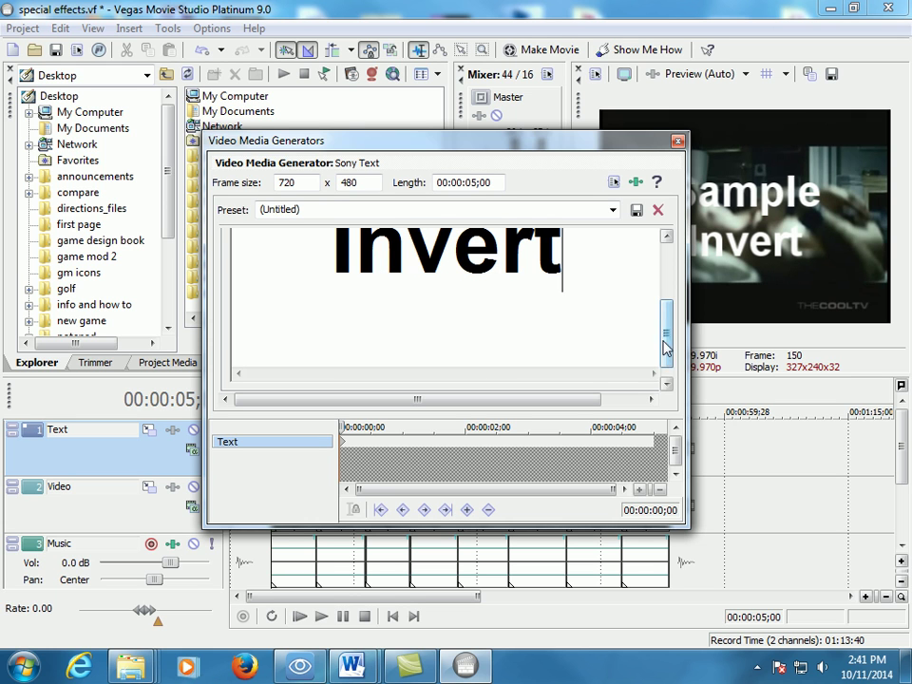
pyautogui.moveTo(664, 305); pyautogui.dragTo(664, 285)
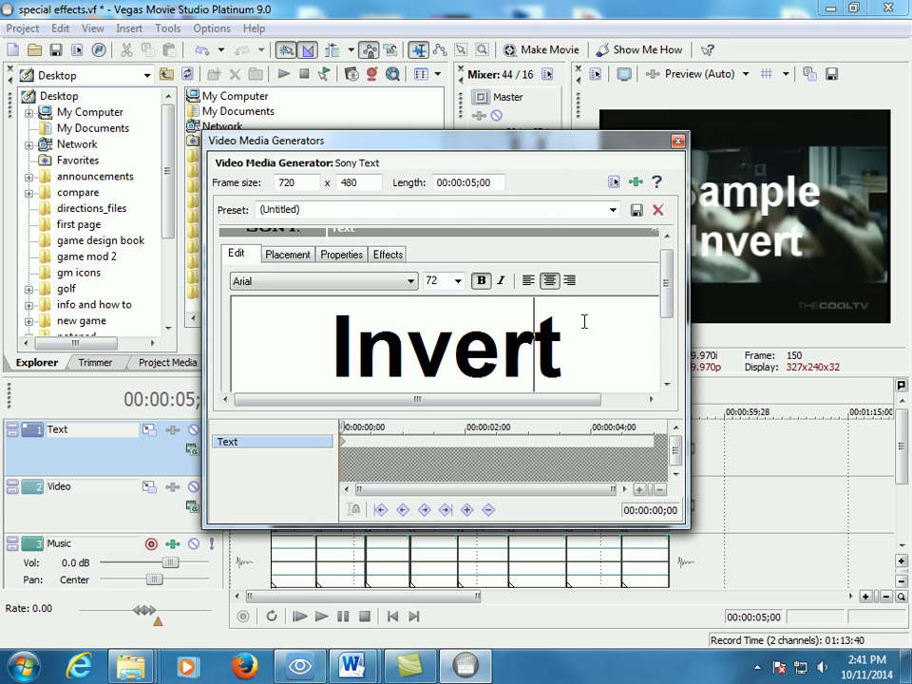
pyautogui.press('Up')
pyautogui.press('Right')
pyautogui.press('Right')
pyautogui.press('Right')
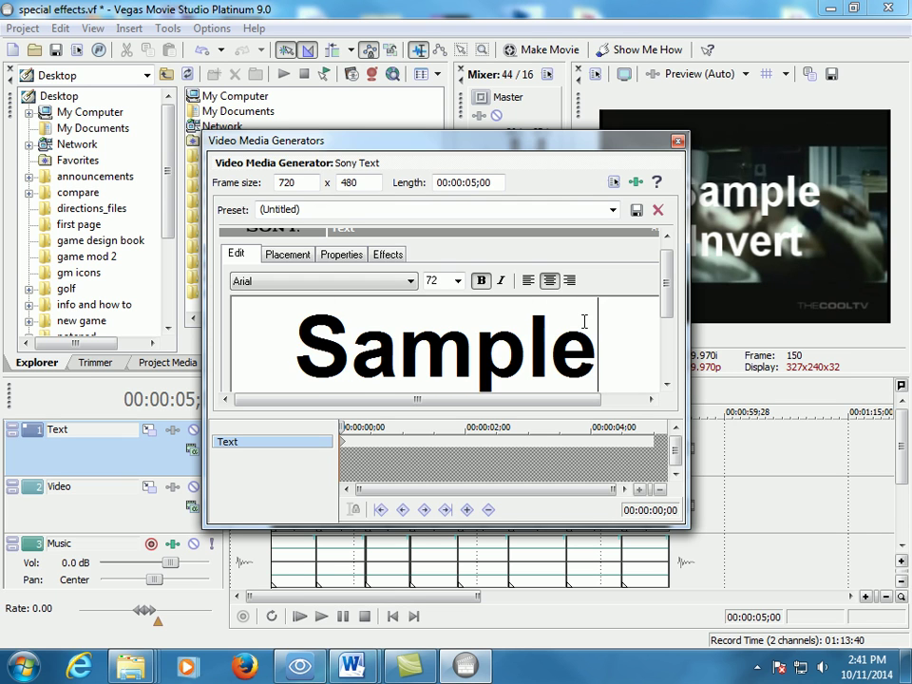
pyautogui.press('BackSpace')
pyautogui.press('BackSpace')
pyautogui.press('BackSpace')
pyautogui.press('BackSpace')
pyautogui.press('BackSpace')
pyautogui.press('BackSpace')
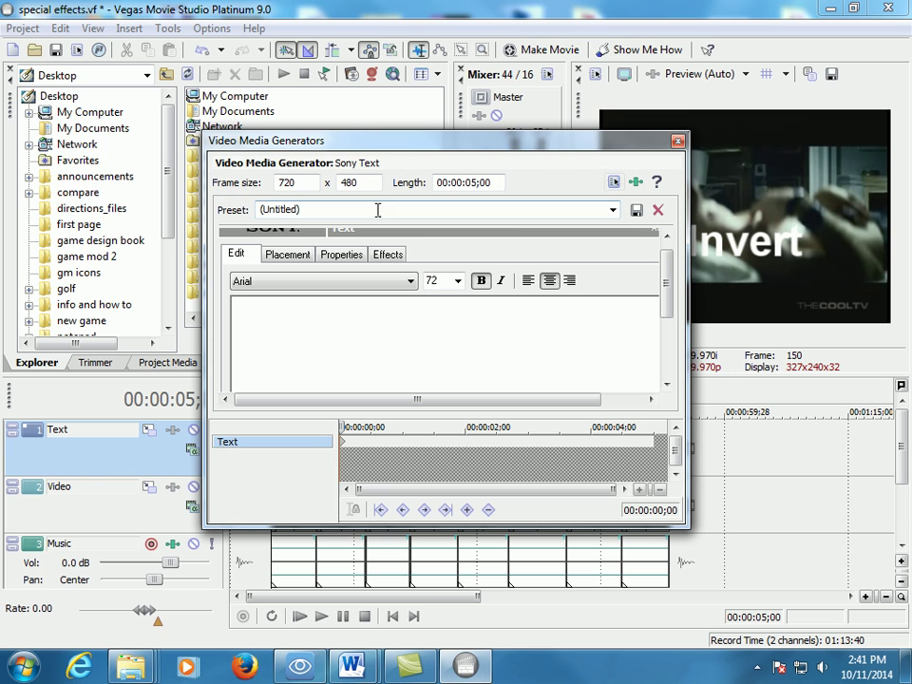
pyautogui.scroll(1, 657, 271)
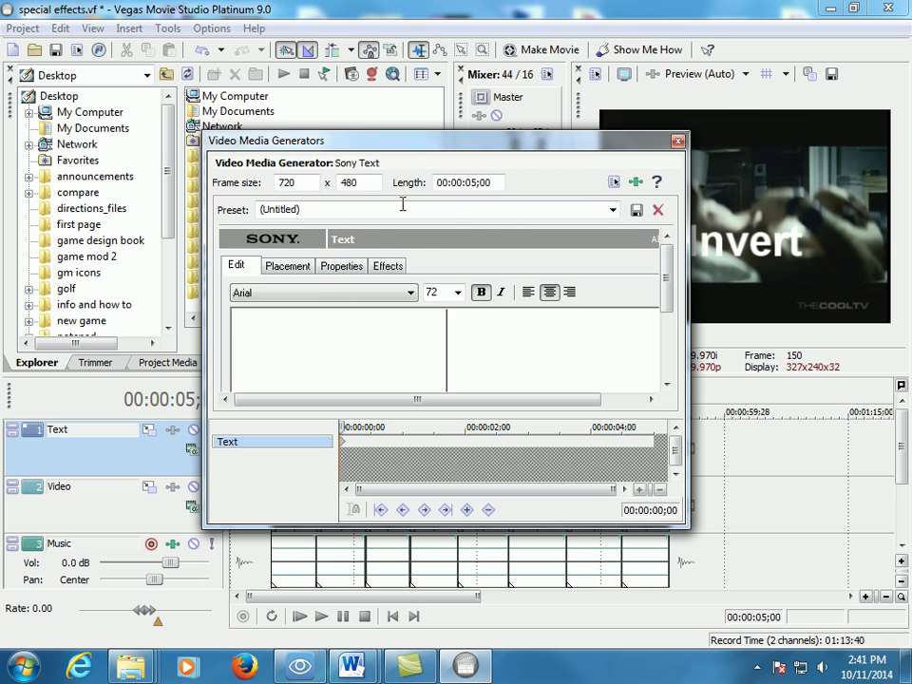
# - Make the Invert text's background solid black by raising its alpha, and close the generator
pyautogui.click(336, 271)
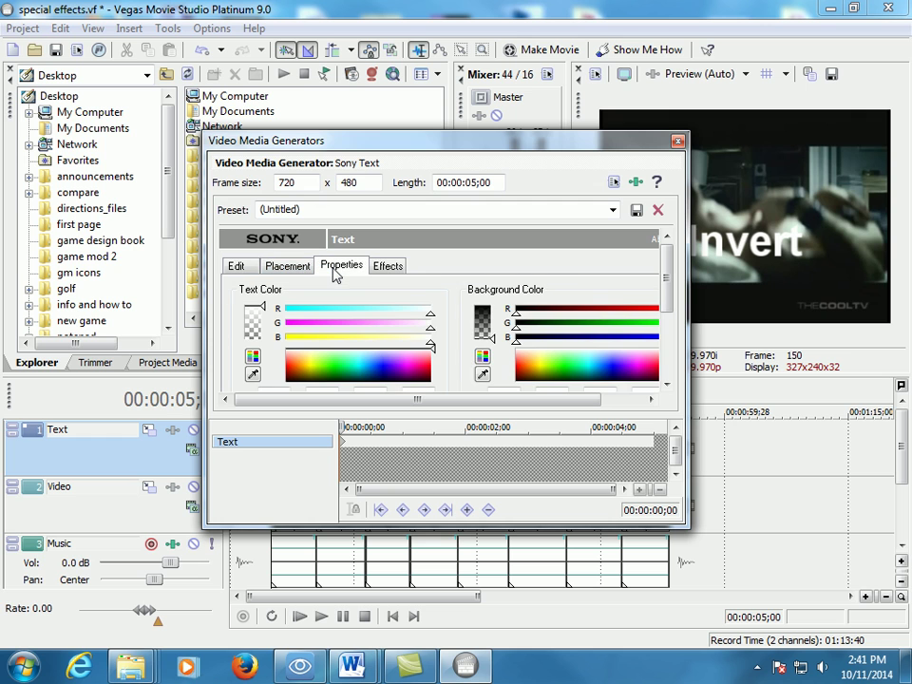
pyautogui.moveTo(491, 344); pyautogui.dragTo(493, 302)
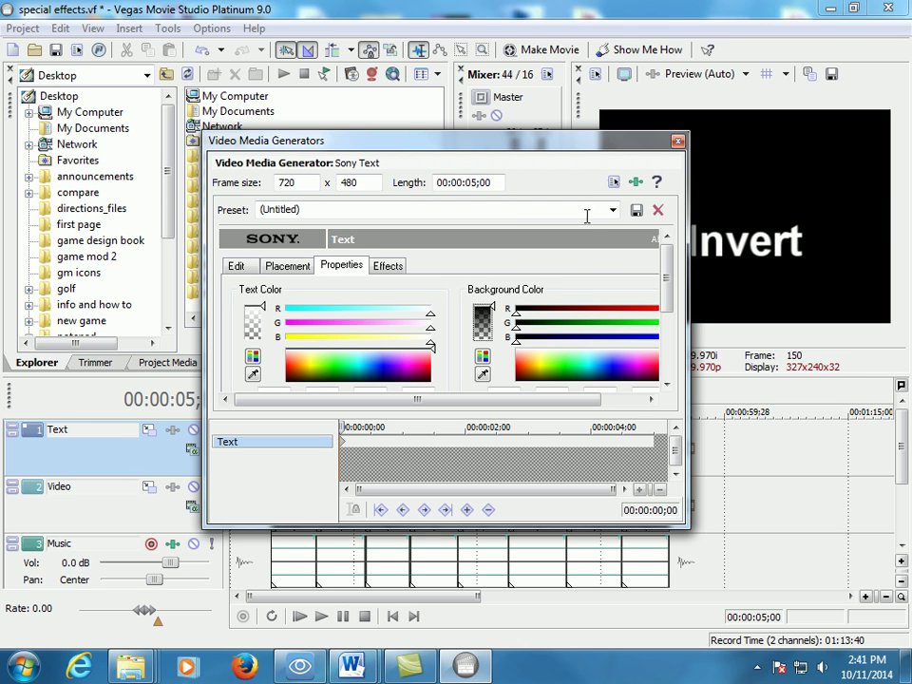
pyautogui.click(678, 141)
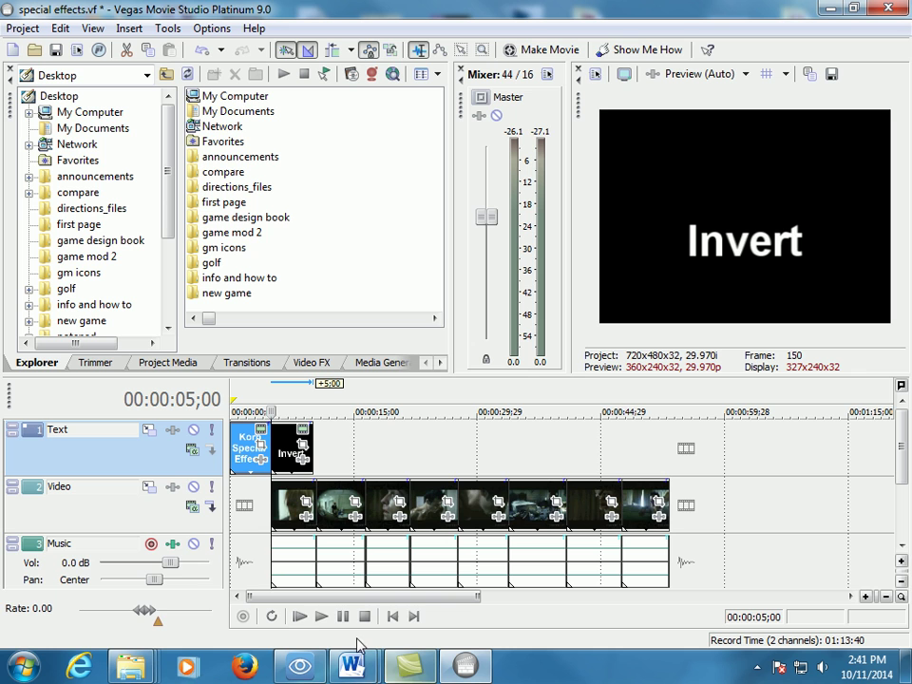
# - Play back the Invert title, then lower its Background Color alpha to make it transparent
pyautogui.click(323, 617)
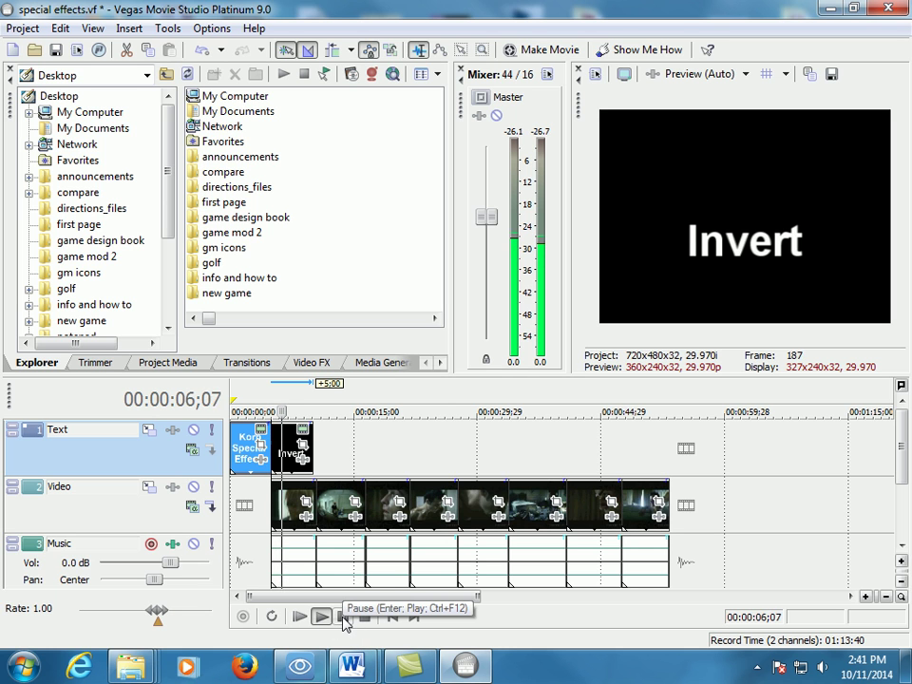
pyautogui.click(344, 617)
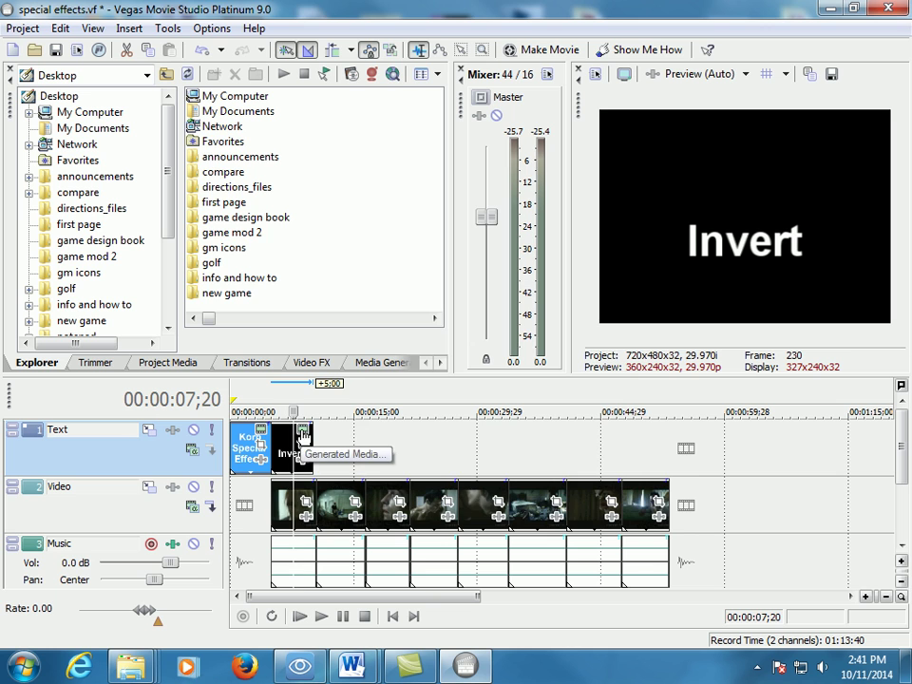
pyautogui.click(304, 437)
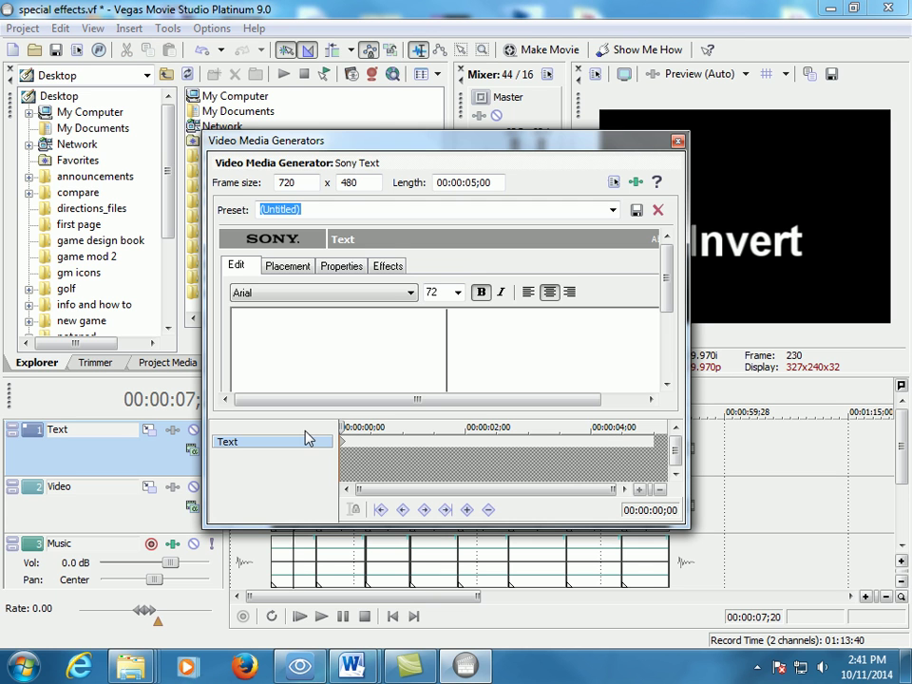
pyautogui.click(340, 267)
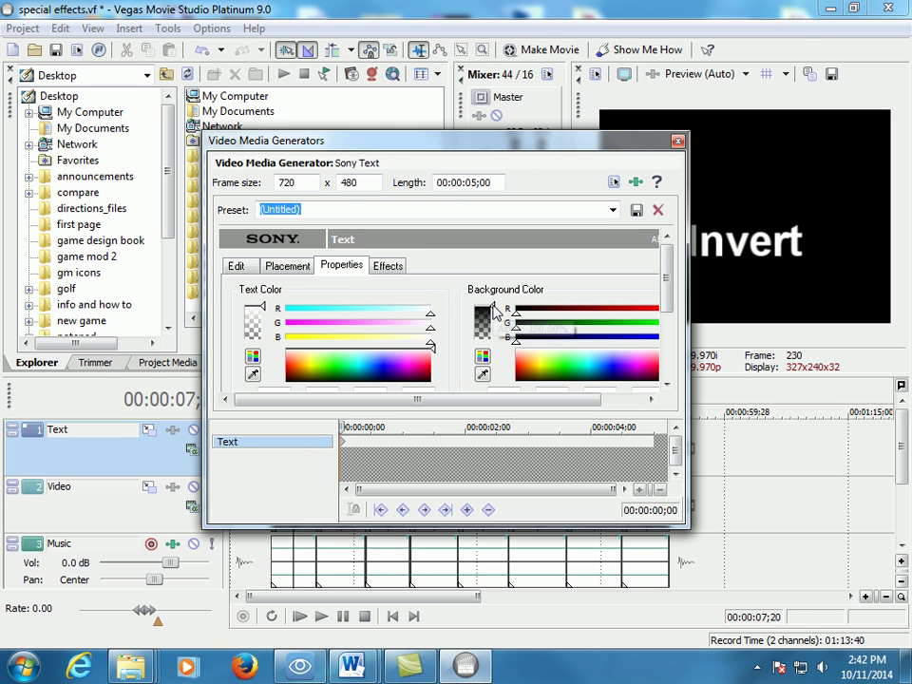
pyautogui.moveTo(494, 309)
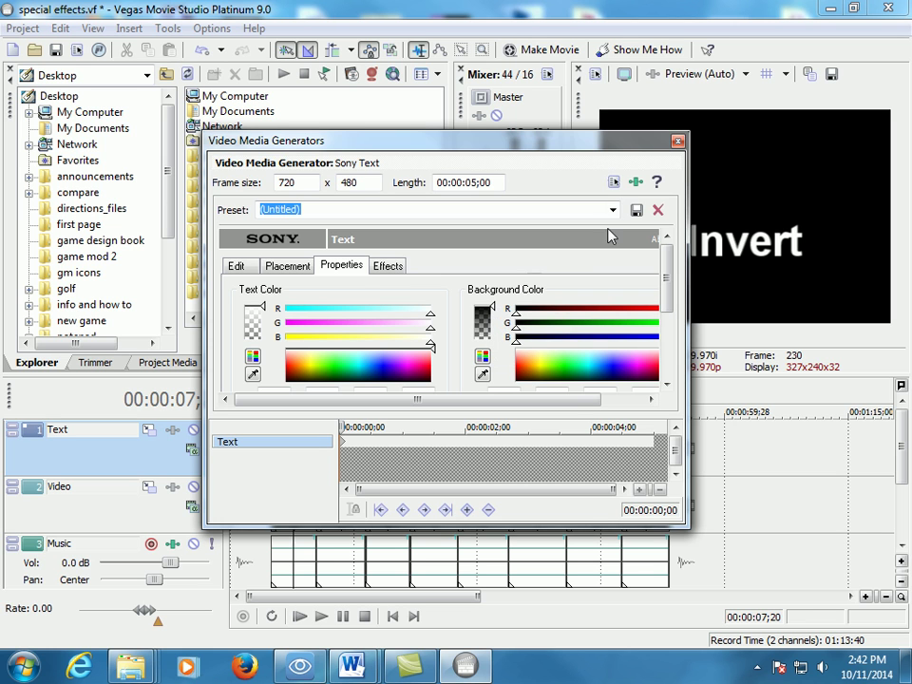
pyautogui.moveTo(493, 309); pyautogui.dragTo(496, 319)
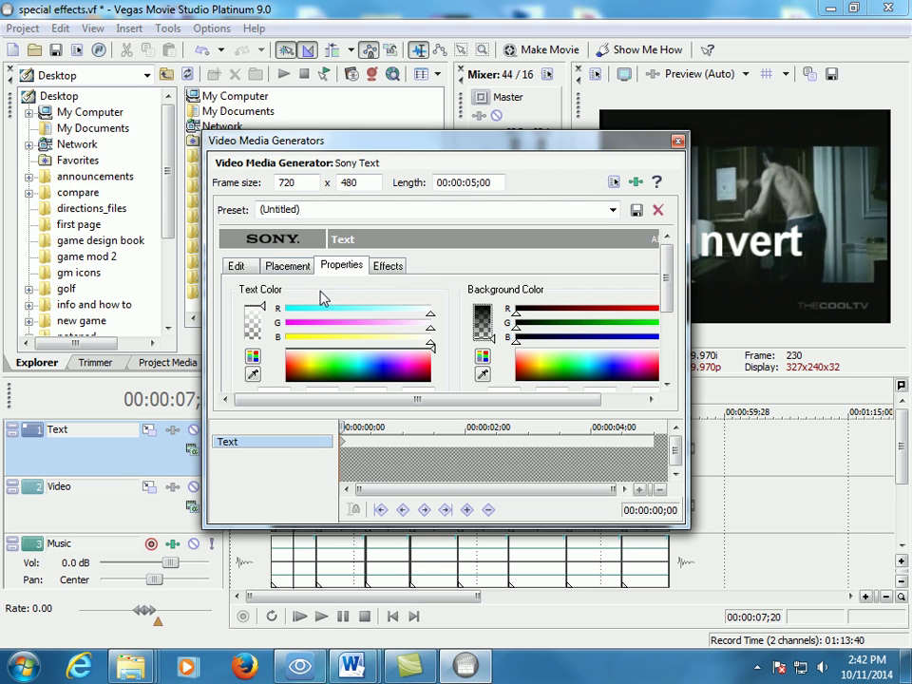
# - Drag the Invert text lower in the frame to Y 0.485 on the Placement tab
pyautogui.click(287, 265)
pyautogui.scroll(-2, 669, 308)
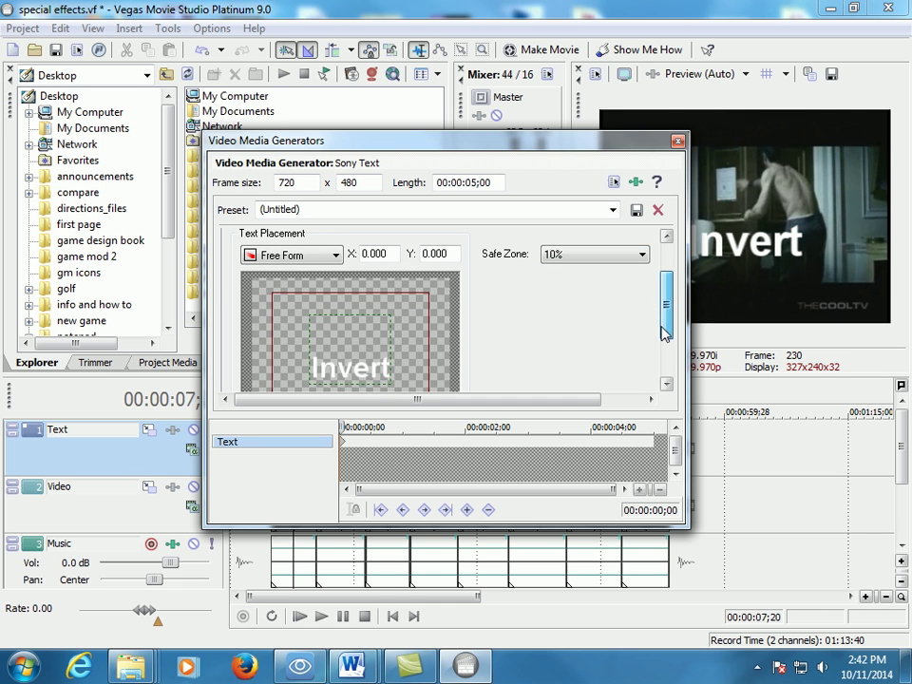
pyautogui.moveTo(326, 367); pyautogui.dragTo(339, 422)
pyautogui.moveTo(443, 144); pyautogui.dragTo(371, 190)
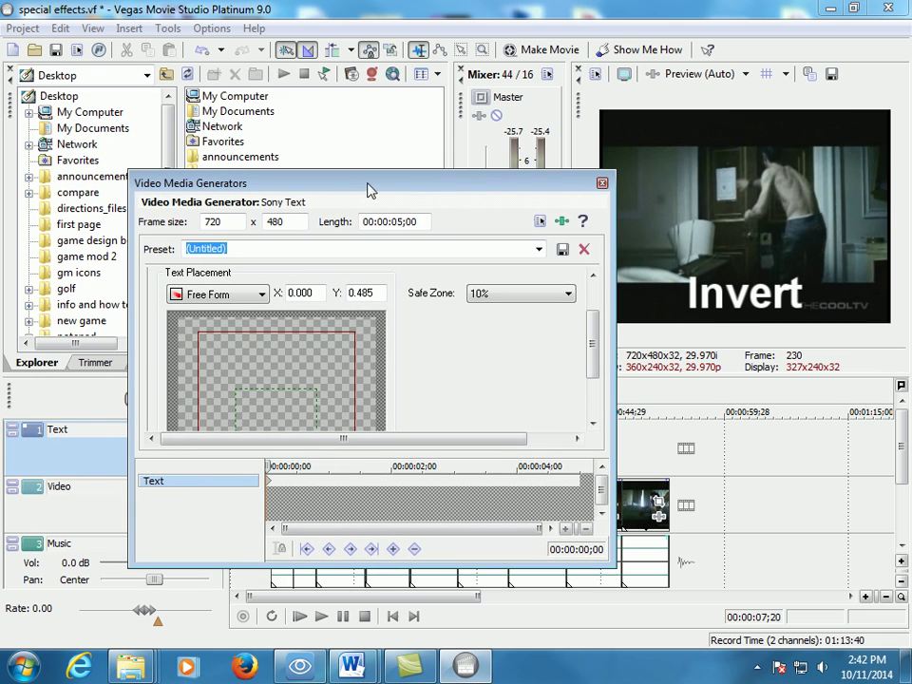
# - Zoom in on the timeline and lengthen the Invert title event
pyautogui.click(603, 184)
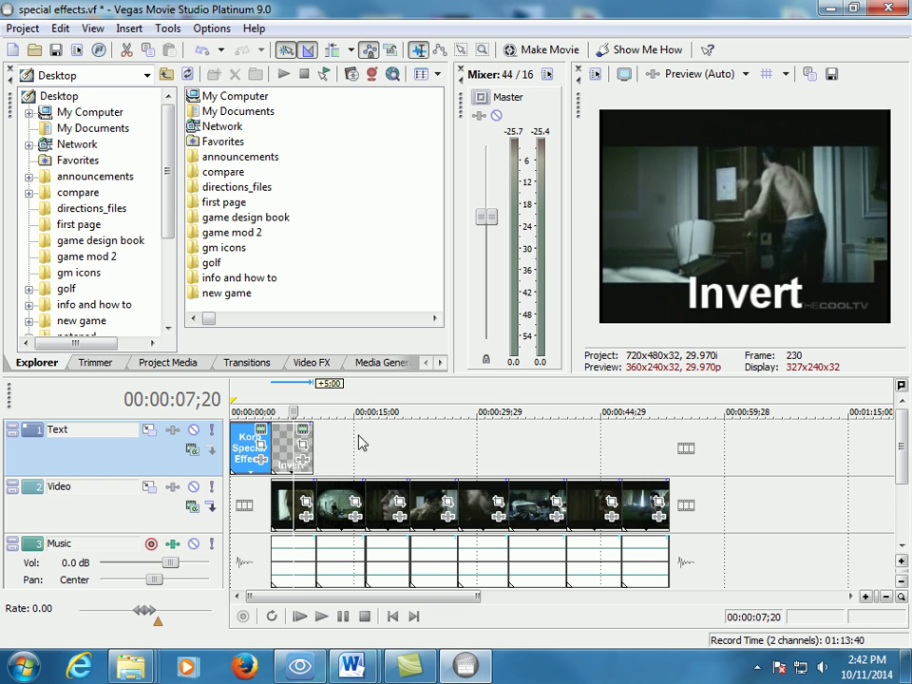
pyautogui.click(282, 438)
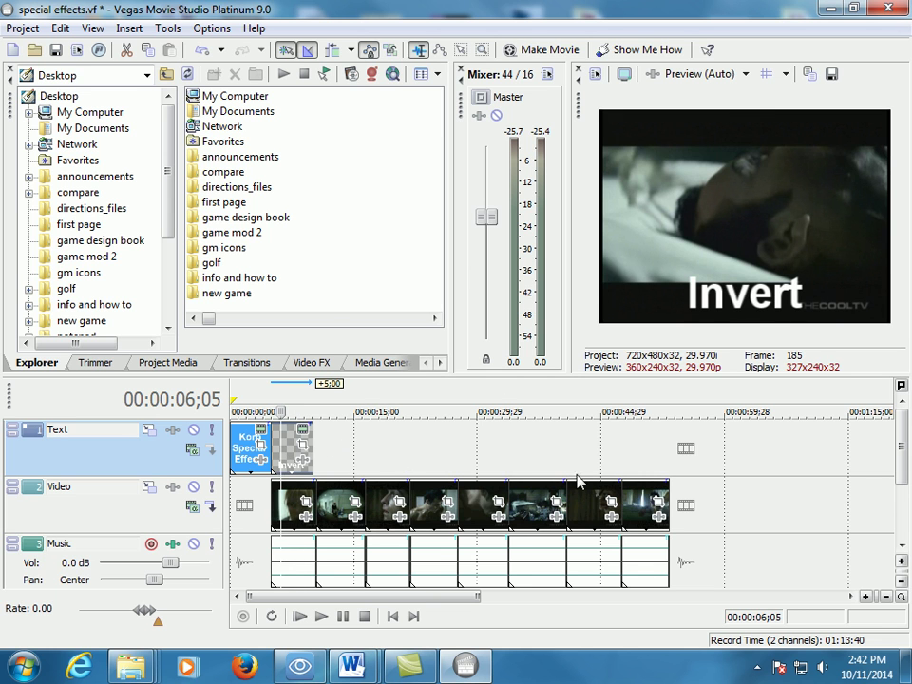
pyautogui.click(866, 597)
pyautogui.click(867, 597)
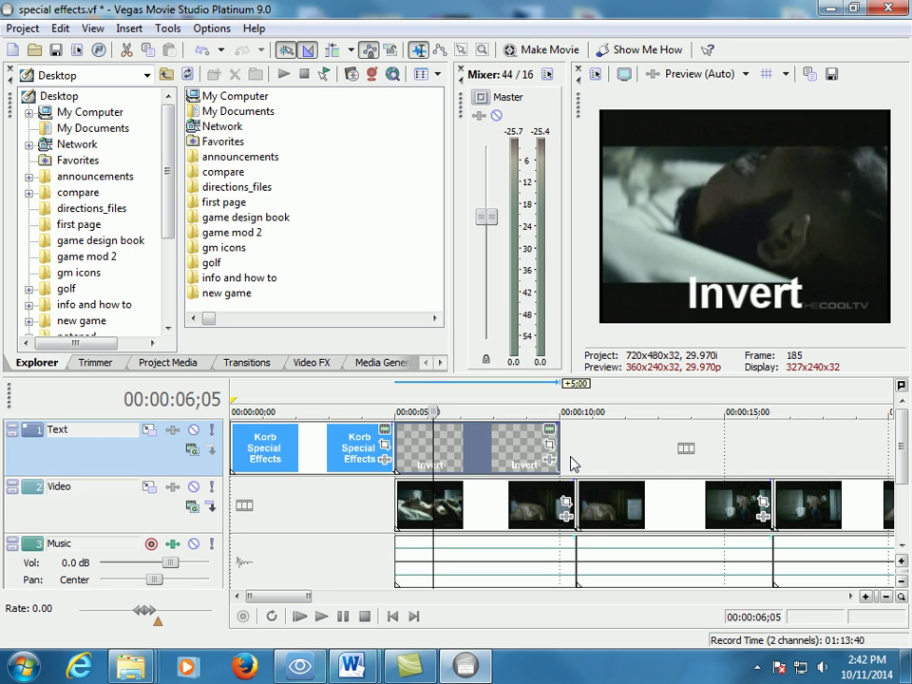
pyautogui.moveTo(559, 450); pyautogui.dragTo(575, 451)
pyautogui.click(489, 451)
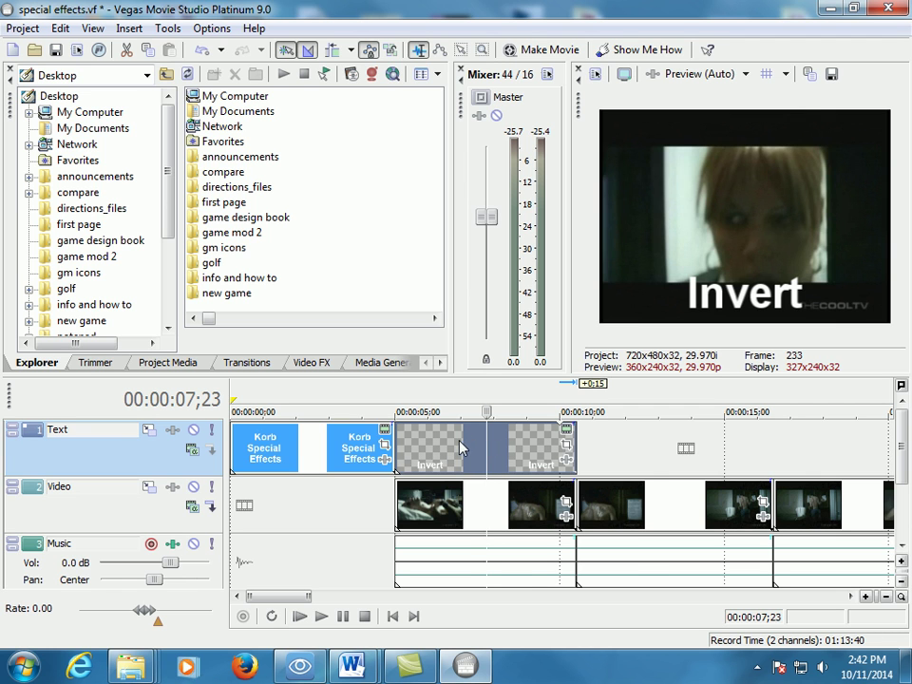
# - Paste a new copy of the Invert title at its end and lengthen it
pyautogui.click(574, 443)
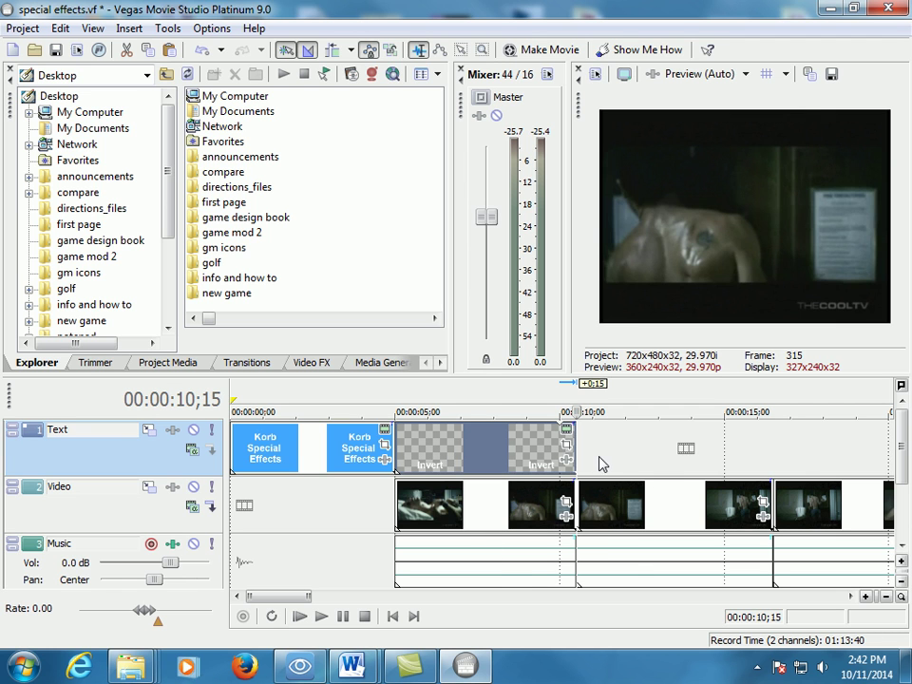
pyautogui.hotkey('ctrl', 'v')
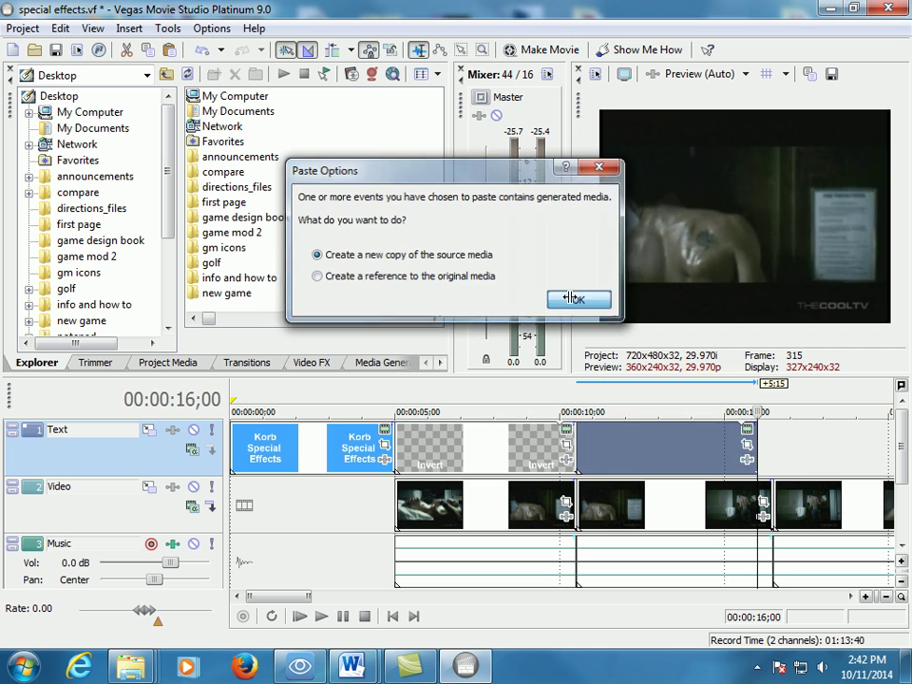
pyautogui.click(578, 300)
pyautogui.moveTo(759, 450); pyautogui.dragTo(773, 451)
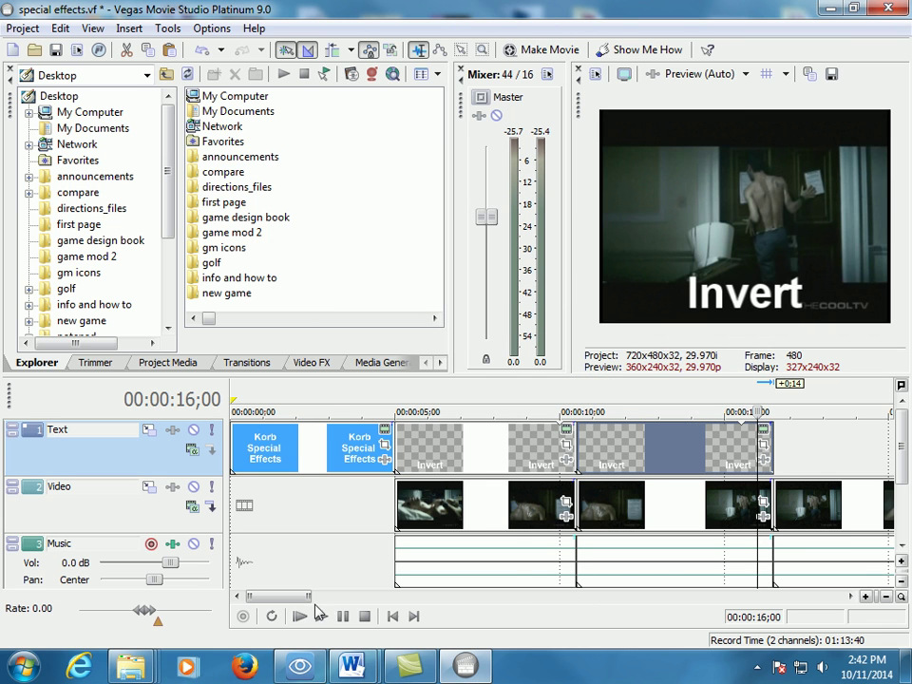
pyautogui.moveTo(298, 599); pyautogui.dragTo(317, 599)
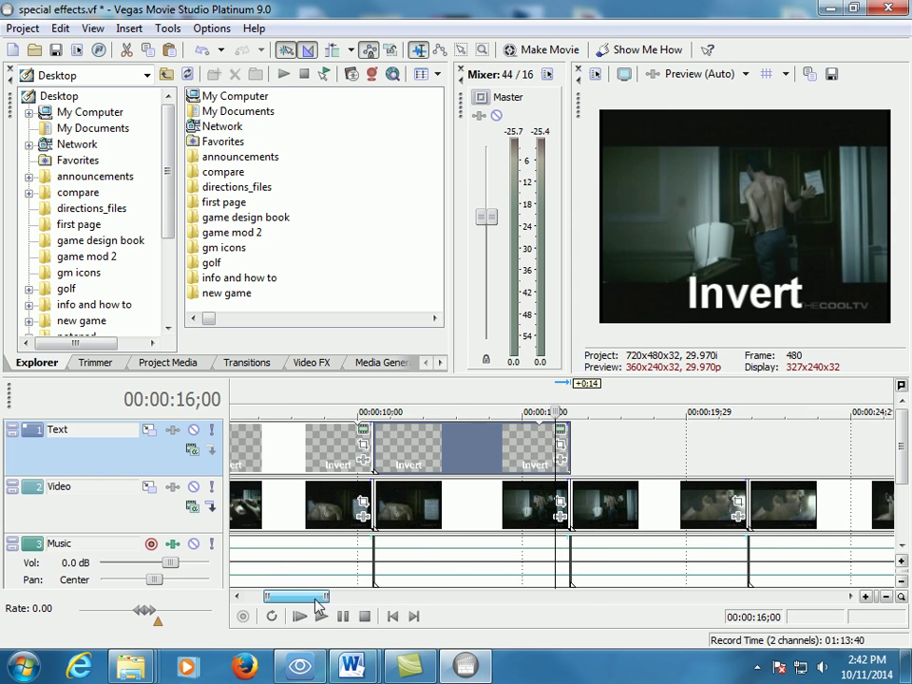
# - Paste two more new Invert copies so the titles run to 00:00:27;14
pyautogui.click(570, 447)
pyautogui.hotkey('ctrl', 'v')
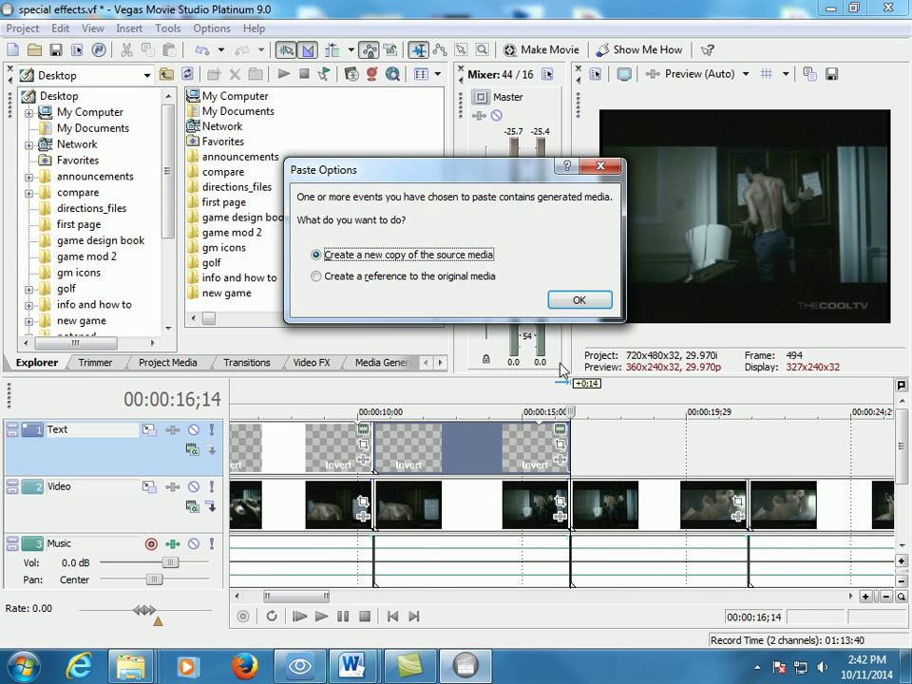
pyautogui.click(565, 299)
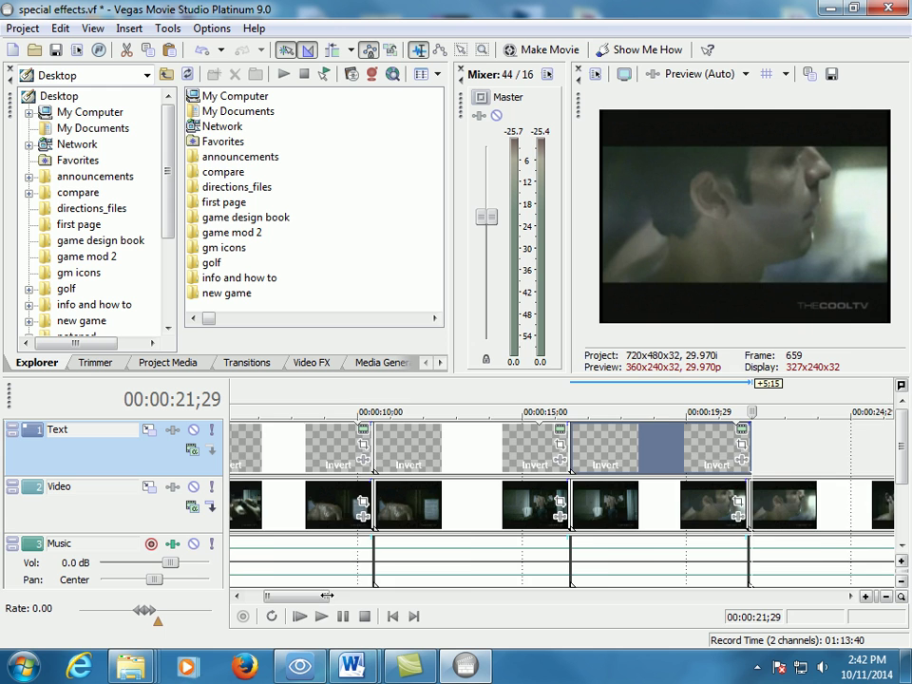
pyautogui.moveTo(281, 596); pyautogui.dragTo(299, 595)
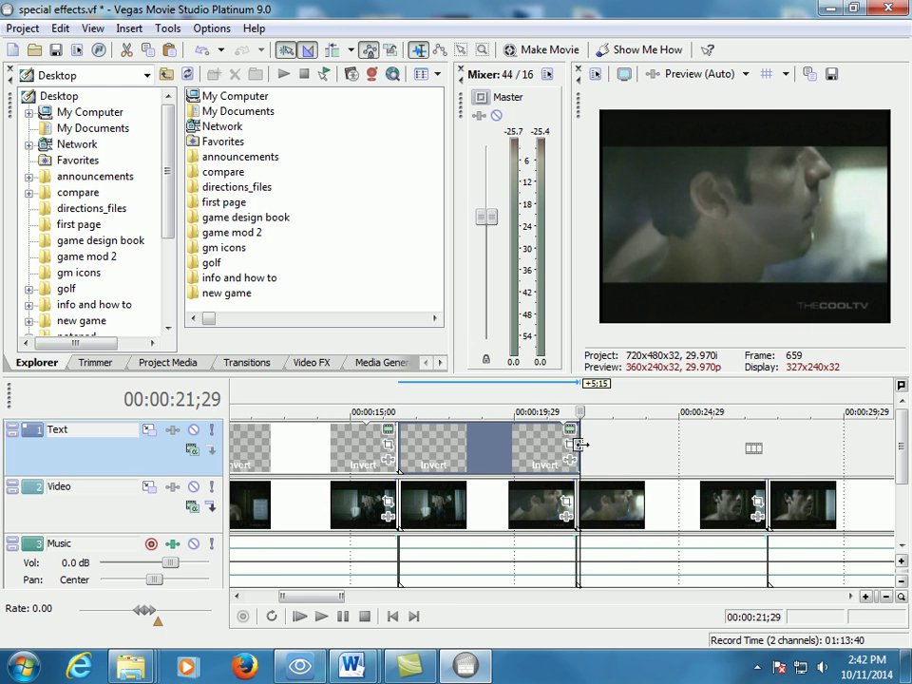
pyautogui.hotkey('ctrl', 'v')
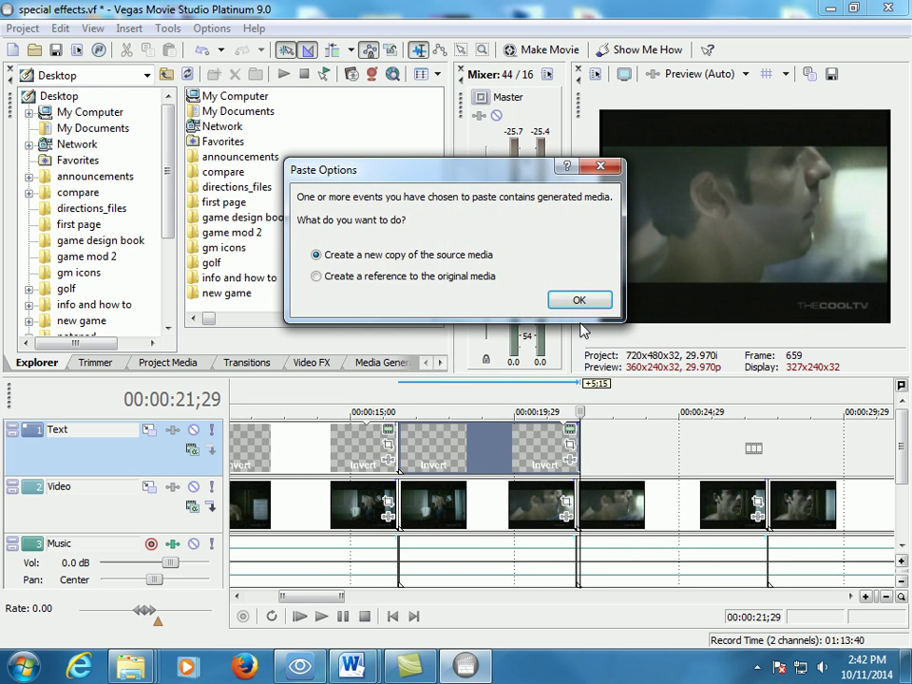
pyautogui.click(576, 299)
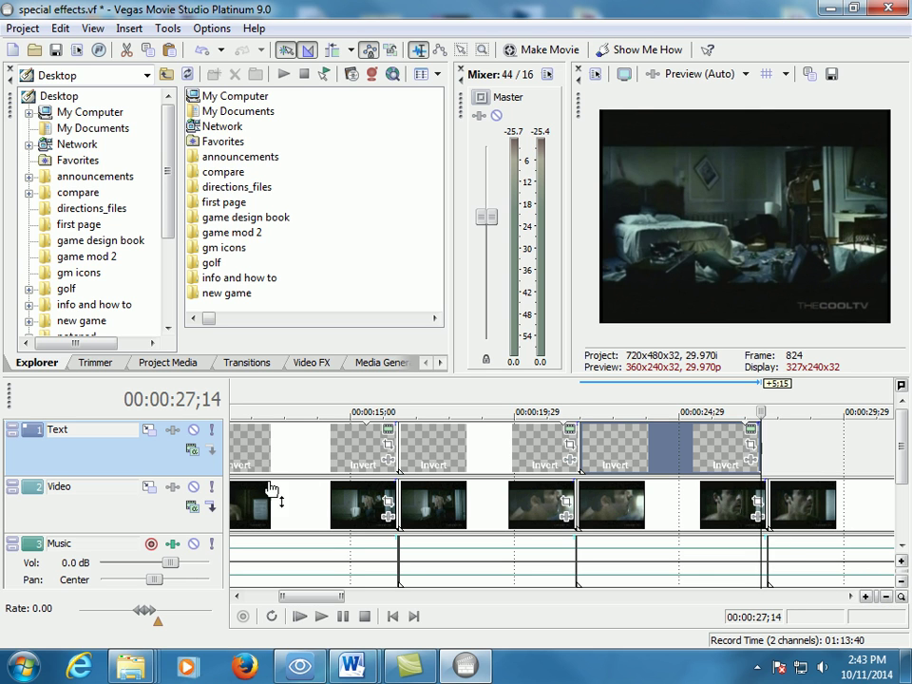
# - Shift the last Invert titles later, trim the final one's end and extend a start earlier
pyautogui.moveTo(590, 456); pyautogui.dragTo(645, 457)
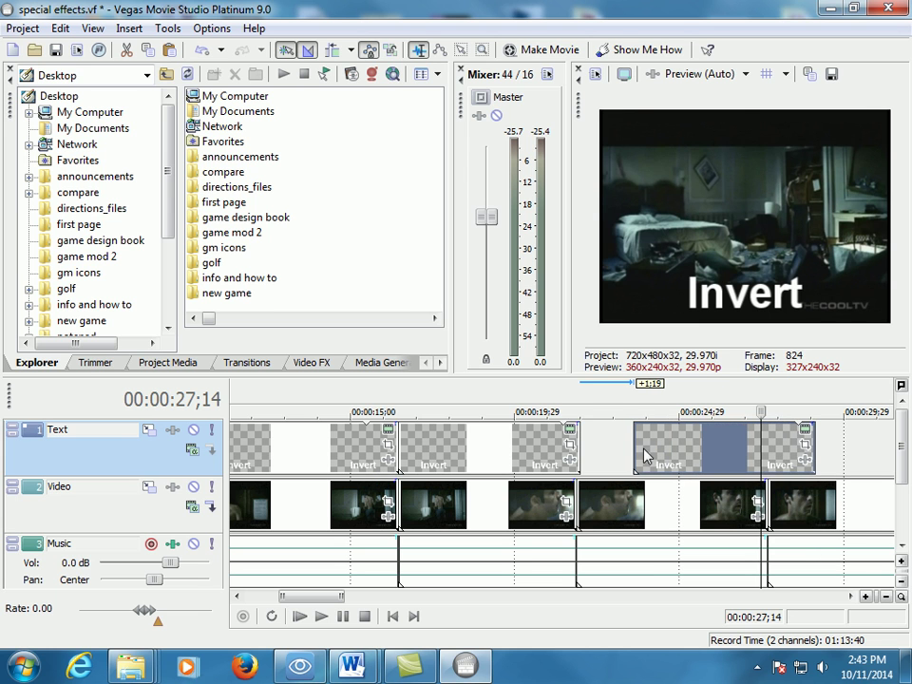
pyautogui.click(866, 597)
pyautogui.click(866, 597)
pyautogui.click(866, 597)
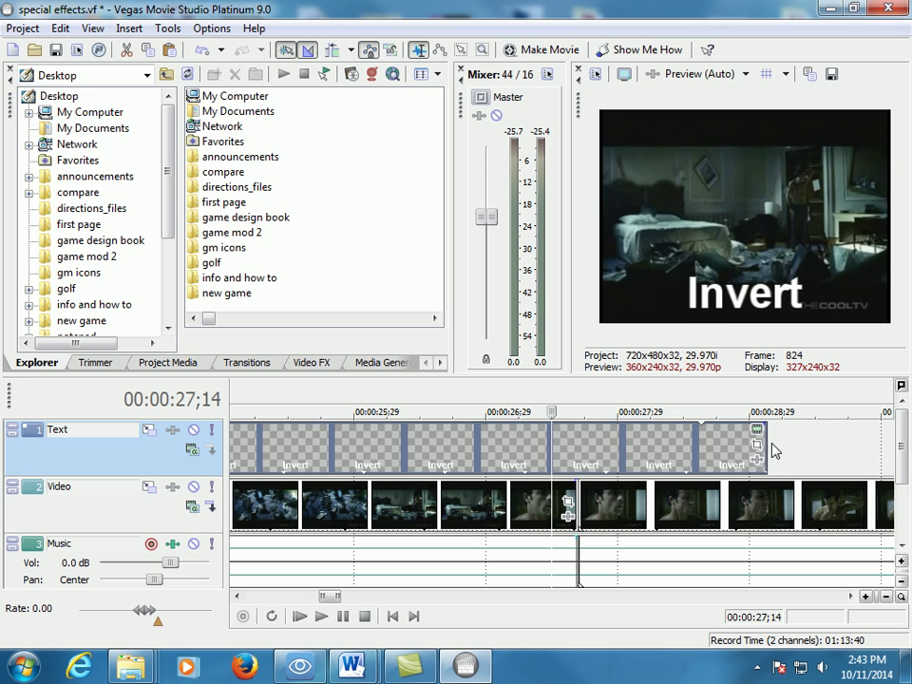
pyautogui.moveTo(766, 443); pyautogui.dragTo(577, 450)
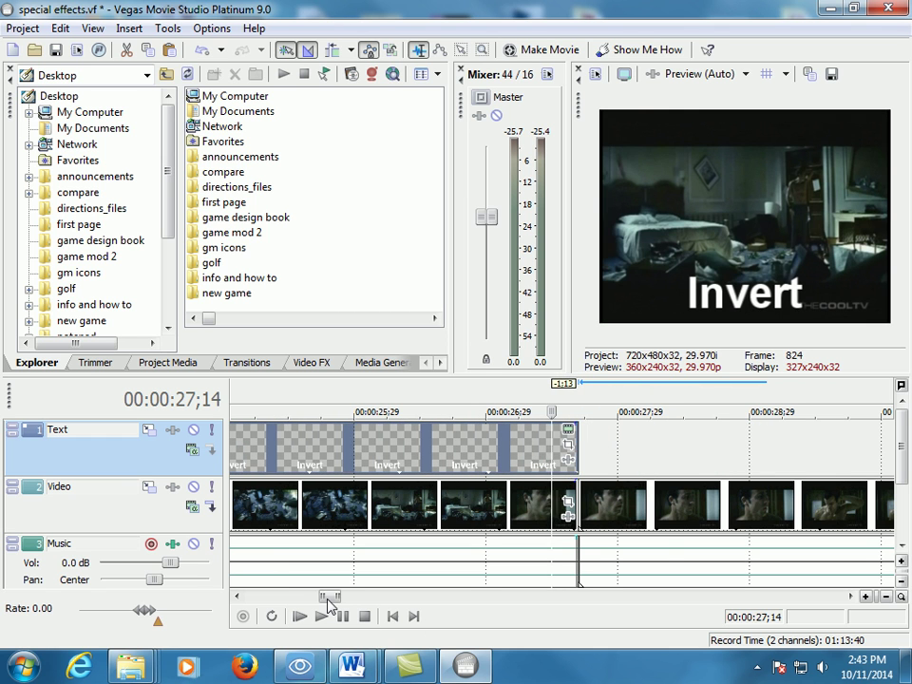
pyautogui.moveTo(330, 598); pyautogui.dragTo(334, 599)
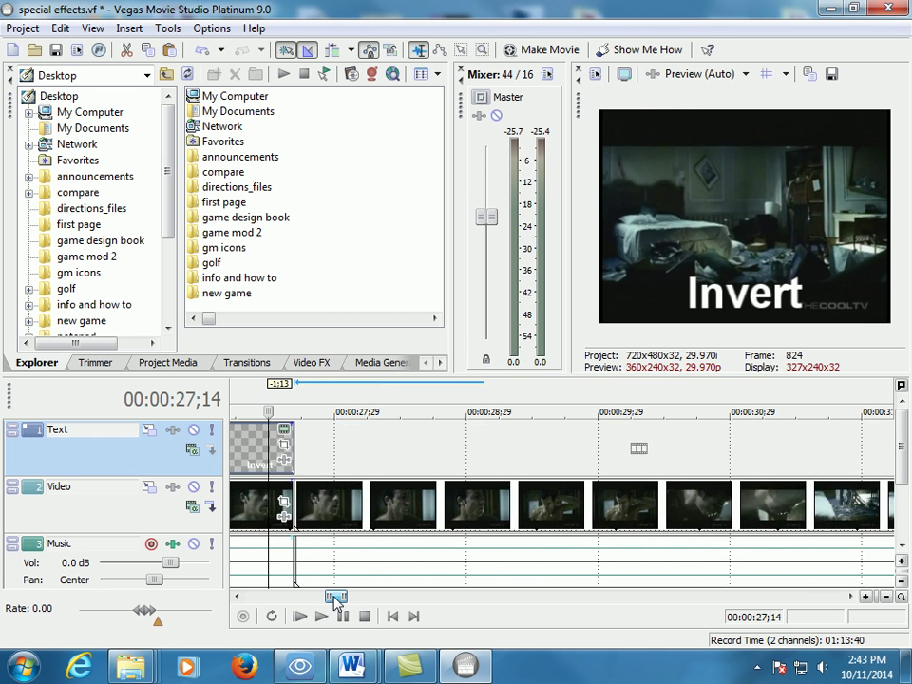
pyautogui.click(886, 597)
pyautogui.click(886, 596)
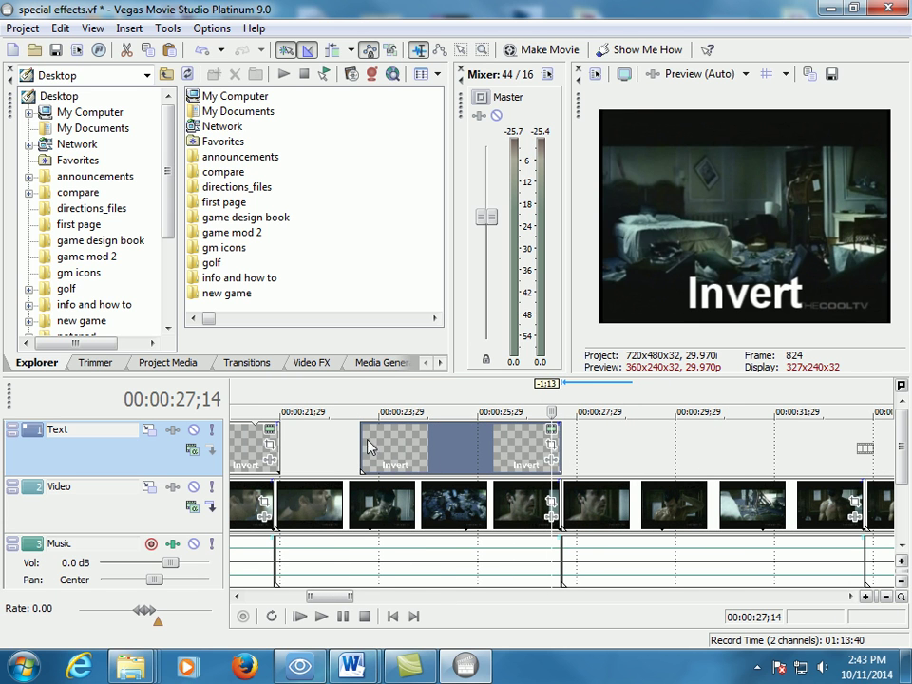
pyautogui.moveTo(361, 441)
pyautogui.mouseDown()
pyautogui.moveTo(274, 446)
pyautogui.moveTo(308, 447)
pyautogui.moveTo(270, 460)
pyautogui.mouseUp()
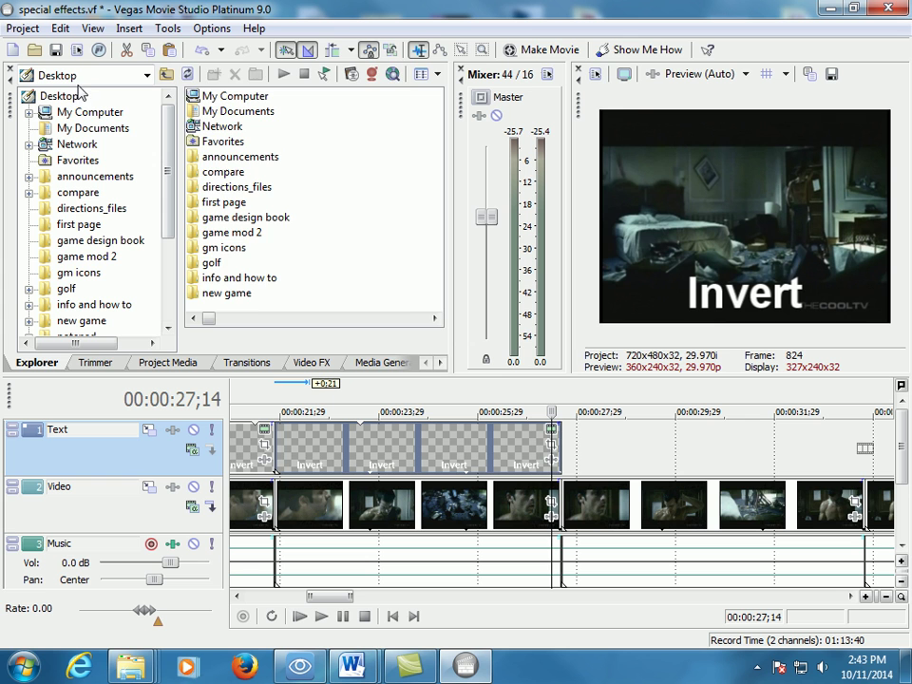
# - Look through the Tools and Options menus, then zoom out to the whole project
pyautogui.click(167, 31)
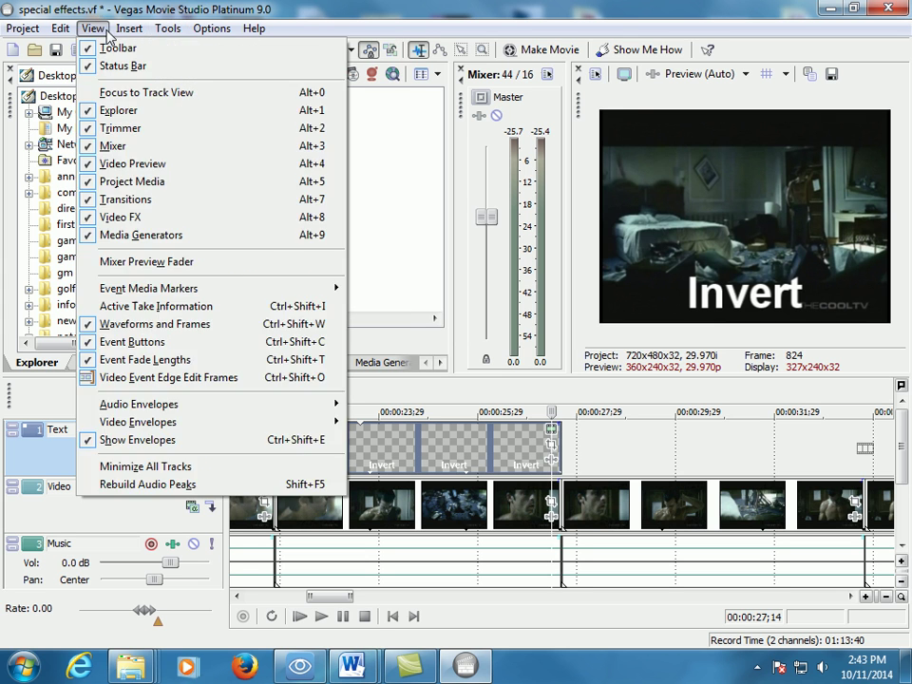
pyautogui.click(161, 29)
pyautogui.click(171, 30)
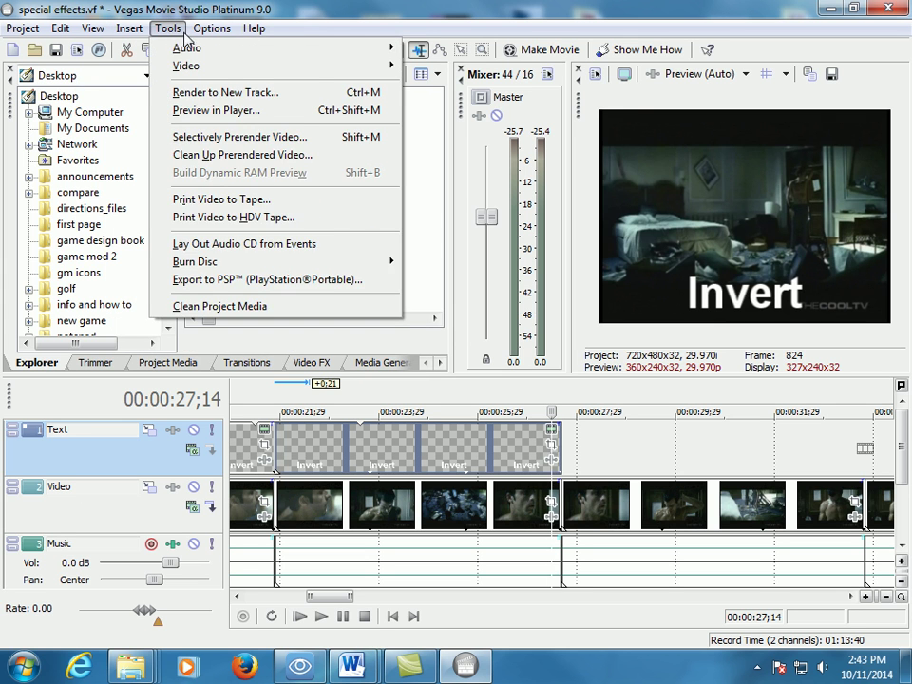
pyautogui.moveTo(211, 28)
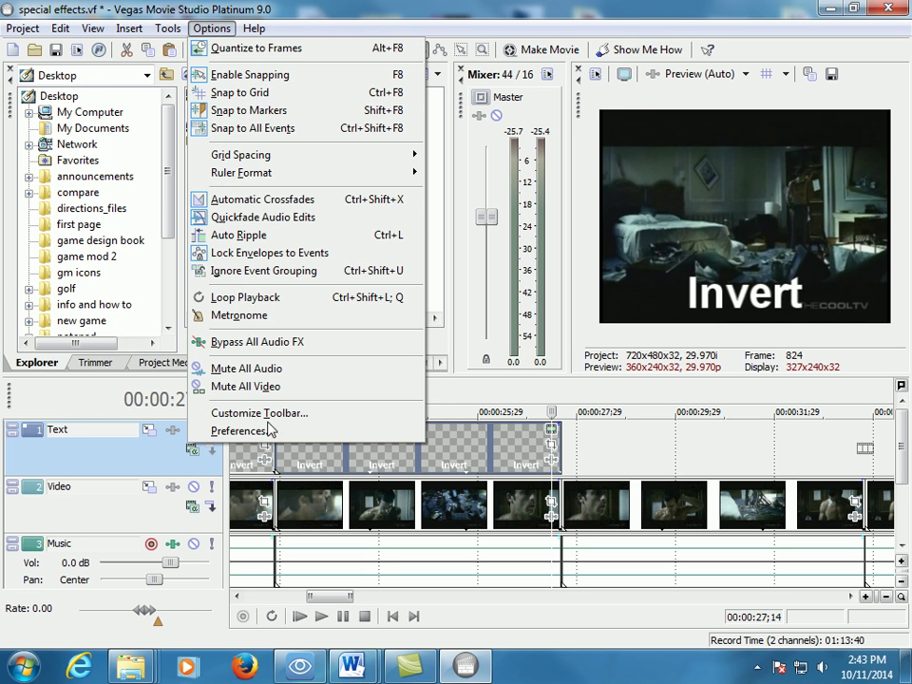
pyautogui.click(491, 458)
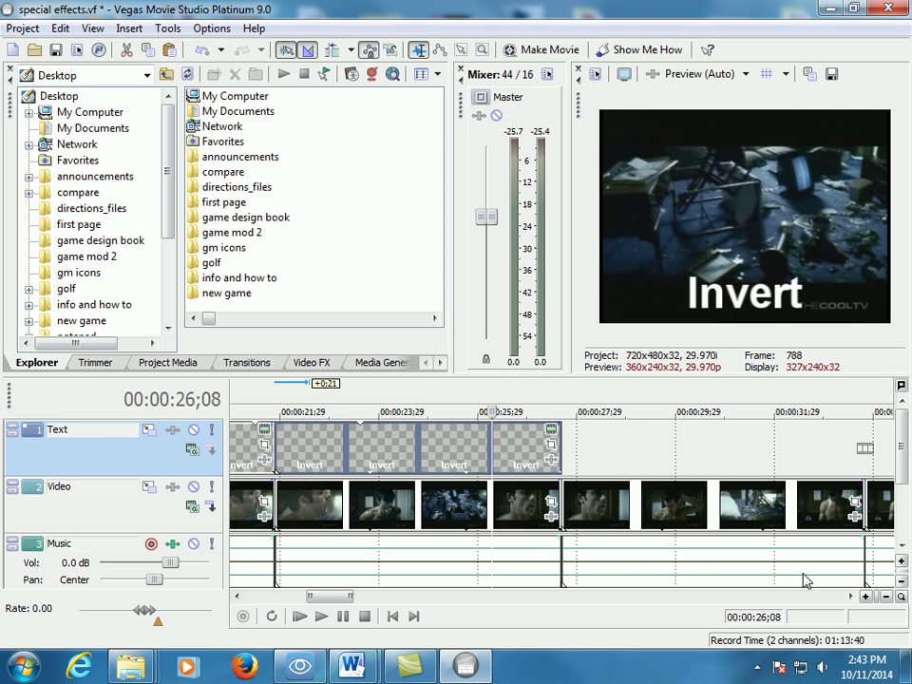
pyautogui.click(886, 597)
pyautogui.click(887, 597)
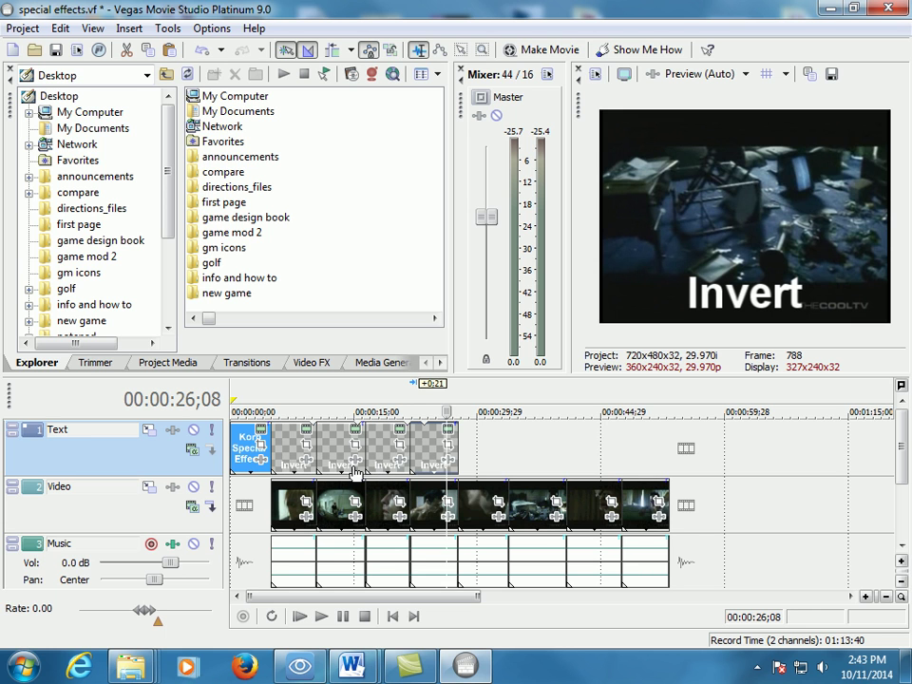
# - Retype the second title's text from Invert to 'Cookie CUtter' and preview it on its clip
pyautogui.click(354, 434)
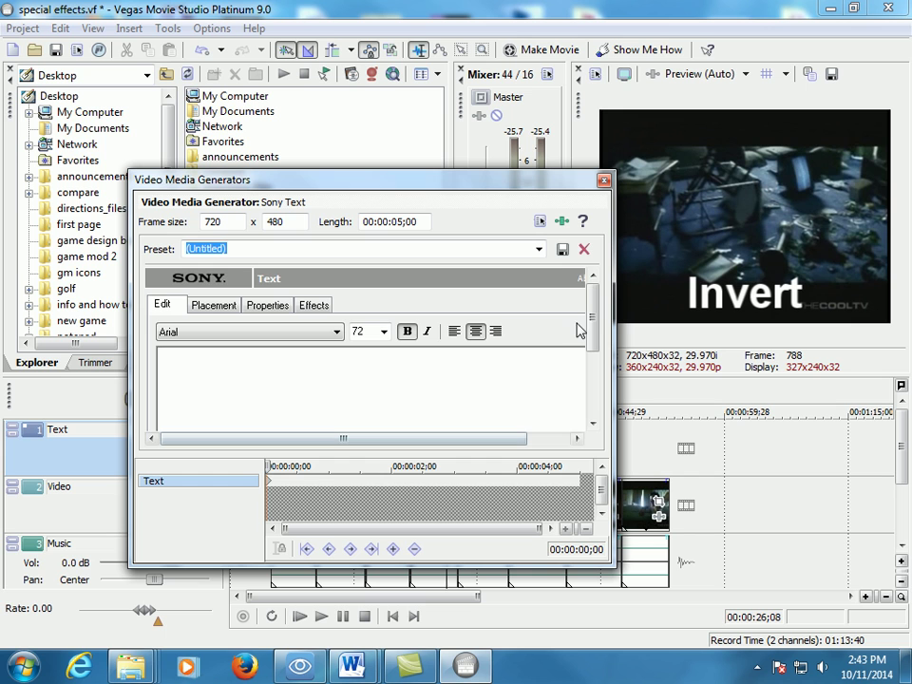
pyautogui.moveTo(593, 320); pyautogui.dragTo(590, 379)
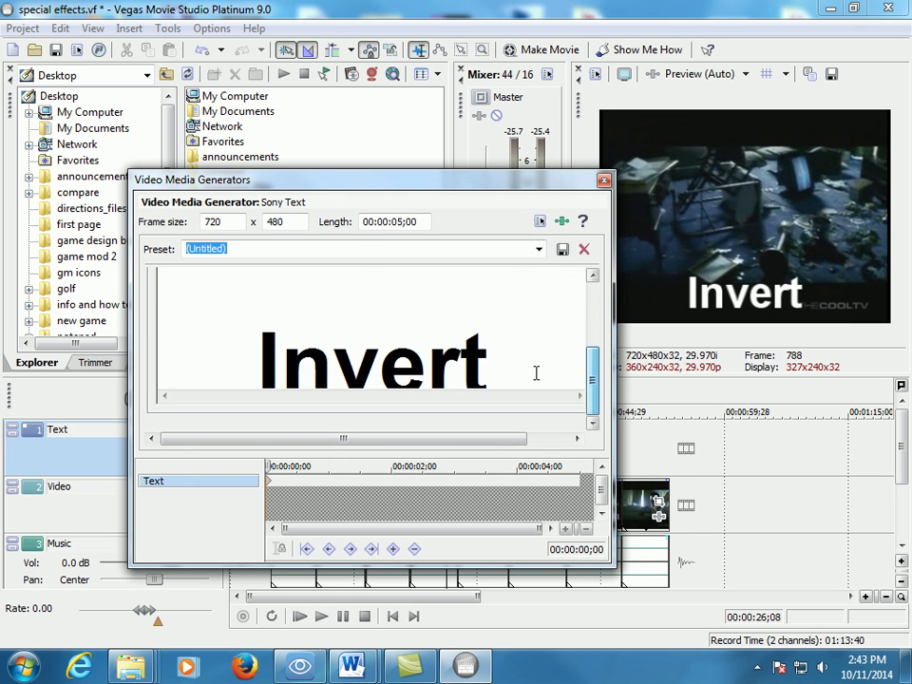
pyautogui.moveTo(535, 372); pyautogui.dragTo(224, 362)
pyautogui.write('Cookie Cutt')
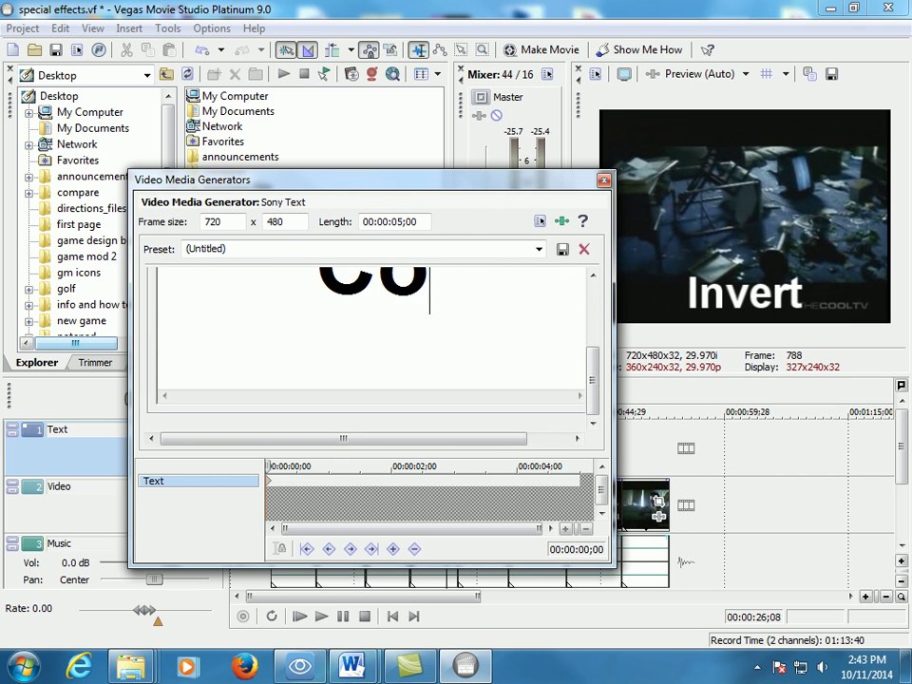
pyautogui.write('er')
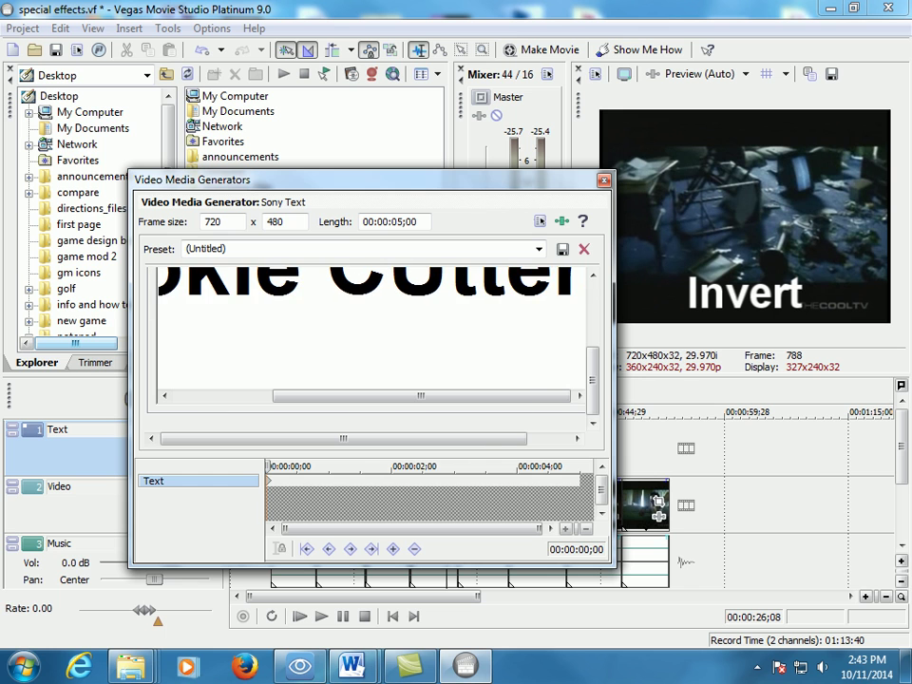
pyautogui.moveTo(591, 365); pyautogui.dragTo(595, 346)
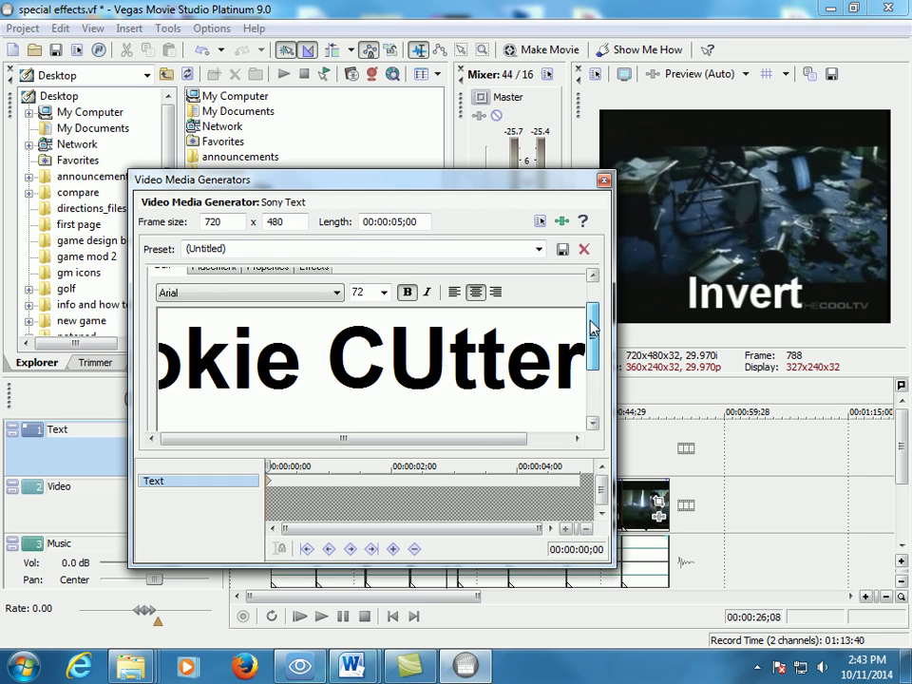
pyautogui.click(461, 362)
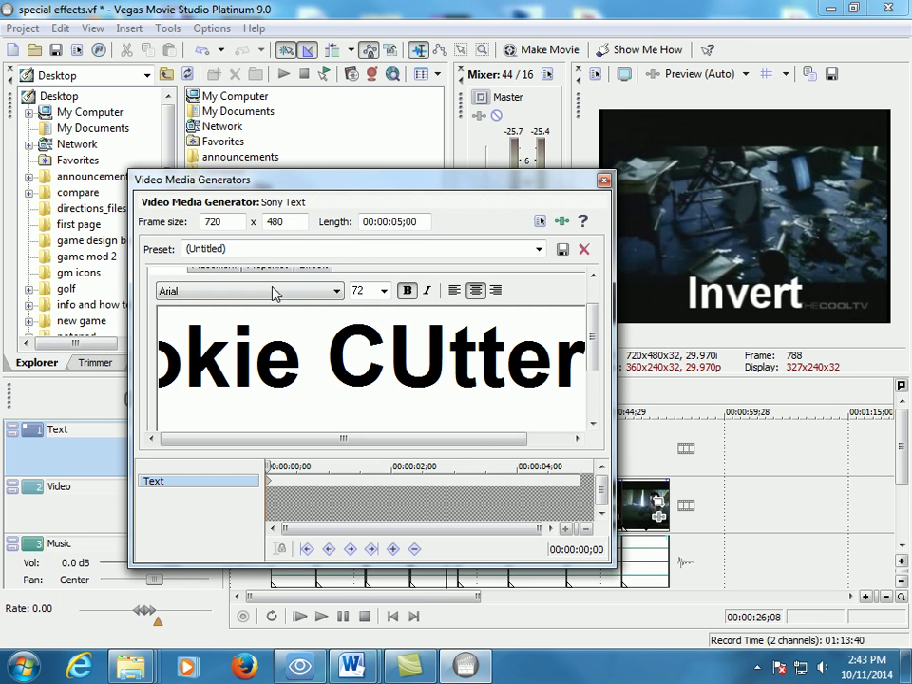
pyautogui.click(605, 180)
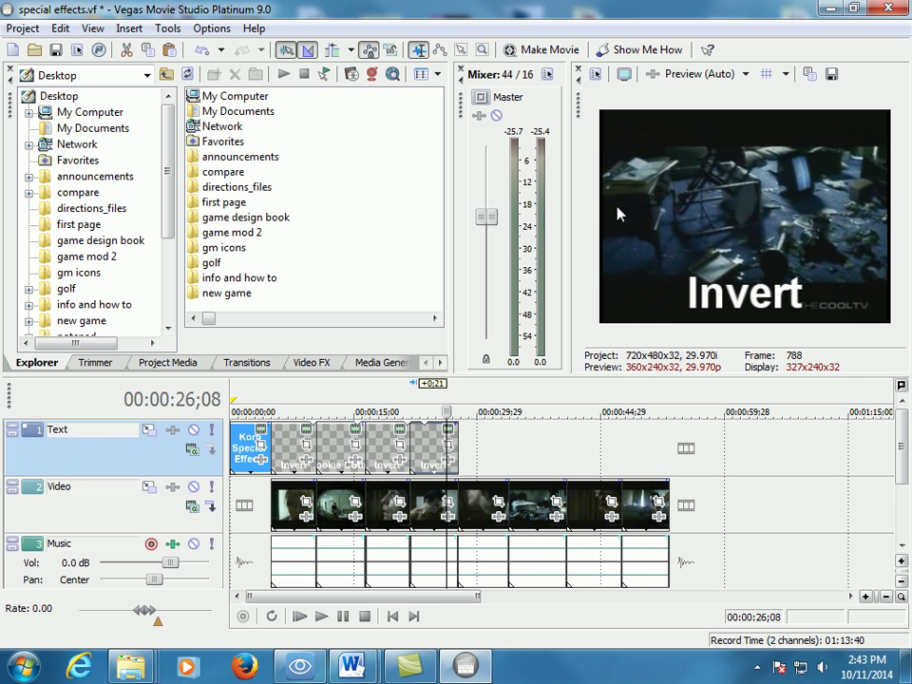
pyautogui.click(332, 549)
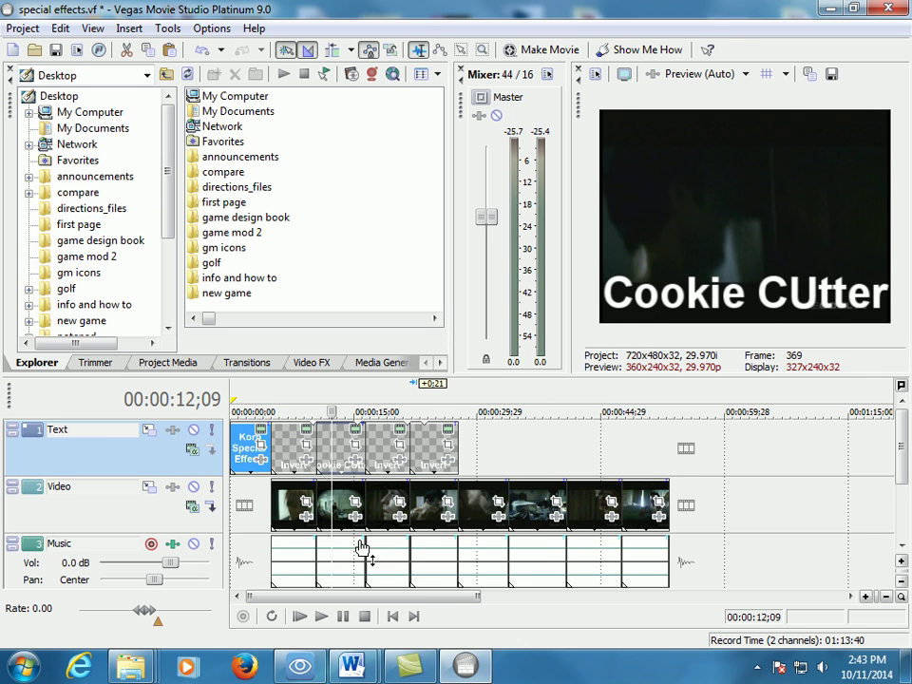
# - Set the caption's font size to 50 and correct 'CUtter' to 'Cutter'
pyautogui.click(357, 433)
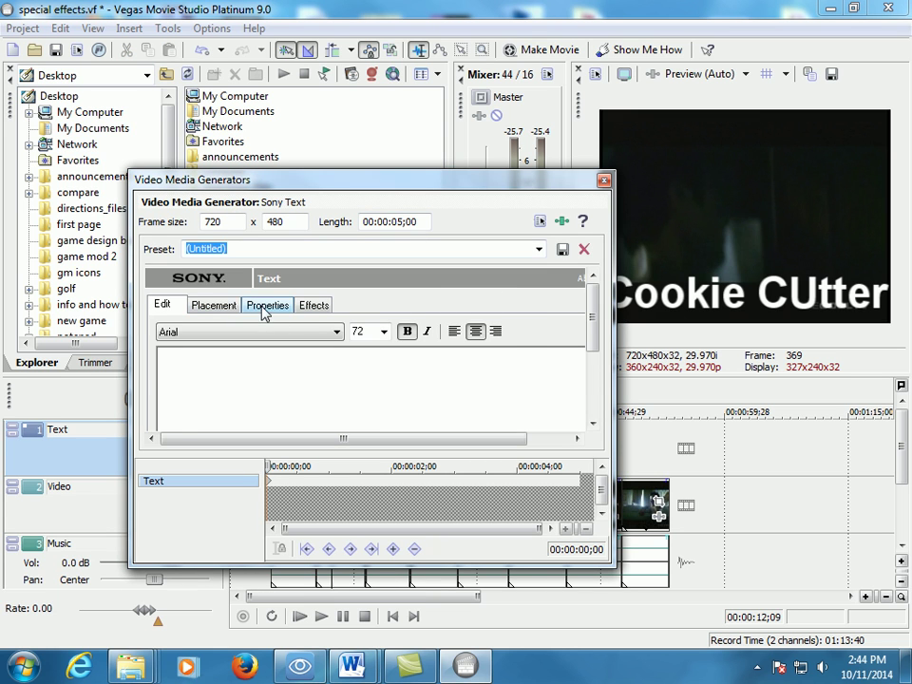
pyautogui.click(268, 308)
pyautogui.click(167, 309)
pyautogui.click(358, 331)
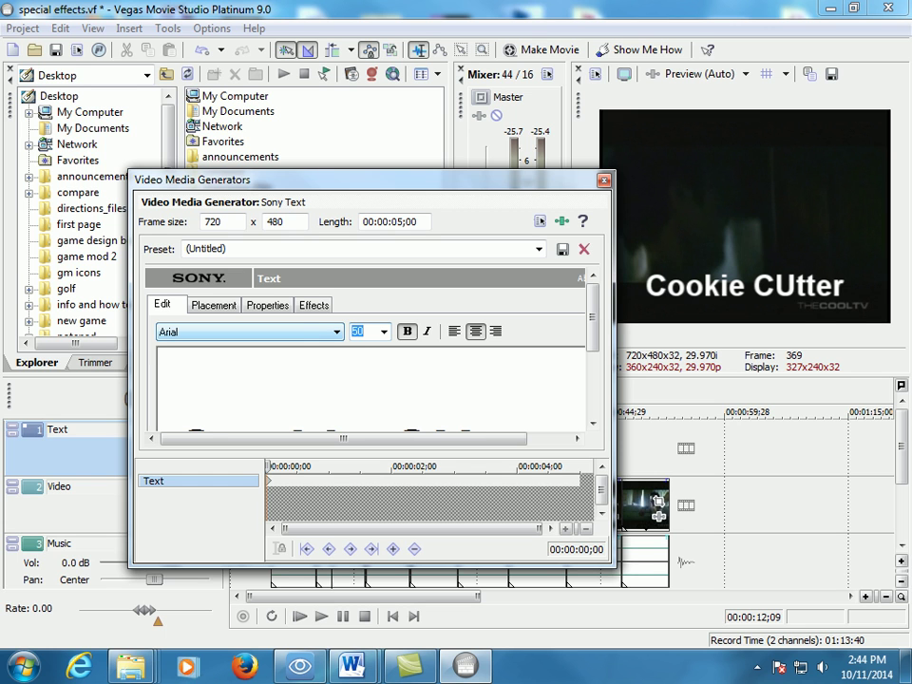
pyautogui.moveTo(597, 332); pyautogui.dragTo(595, 351)
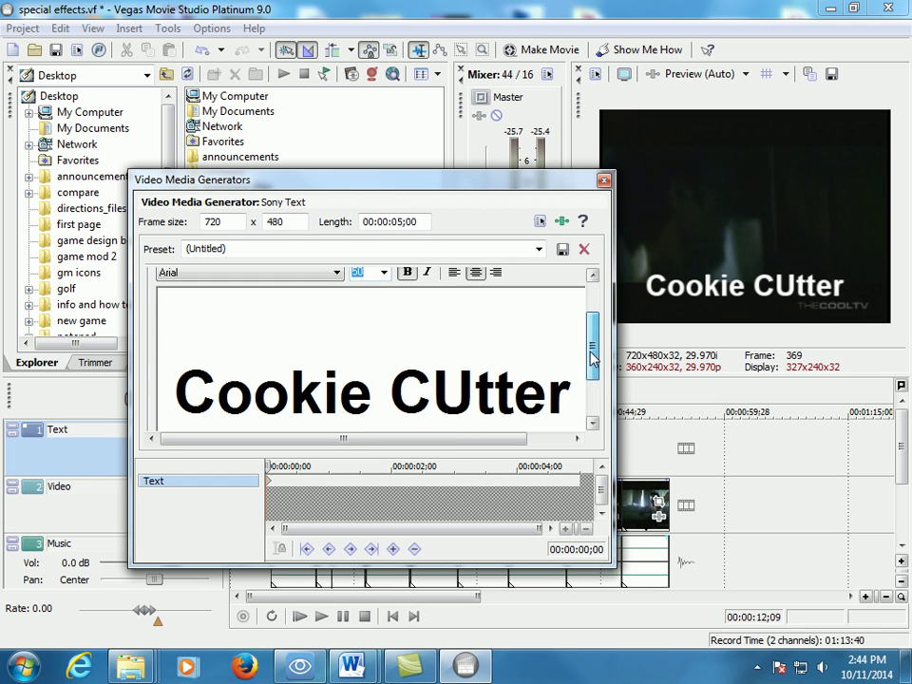
pyautogui.click(477, 391)
pyautogui.press('BackSpace')
pyautogui.write('y')
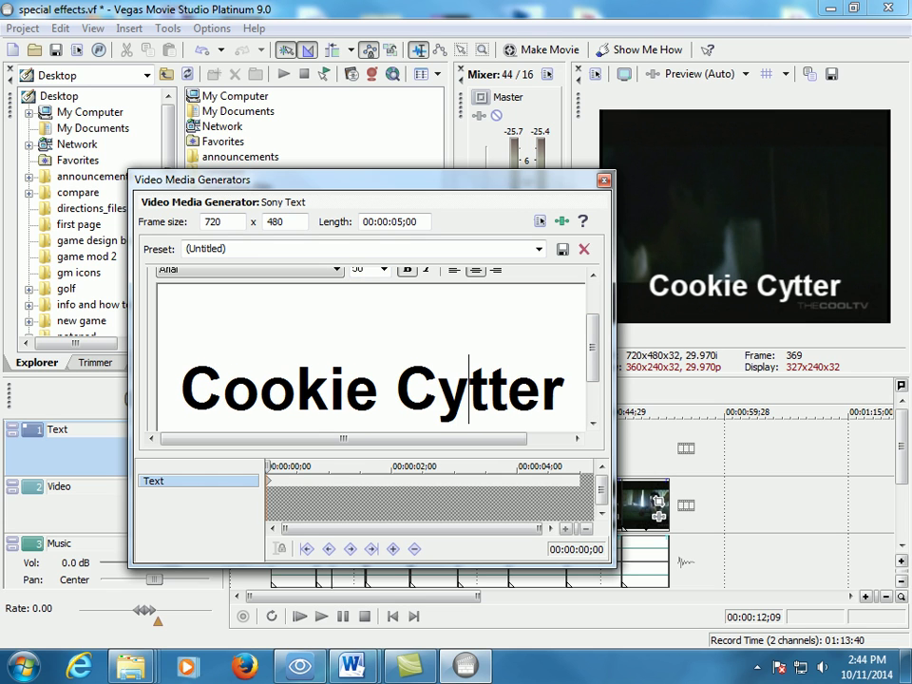
pyautogui.press('BackSpace')
pyautogui.write('u')
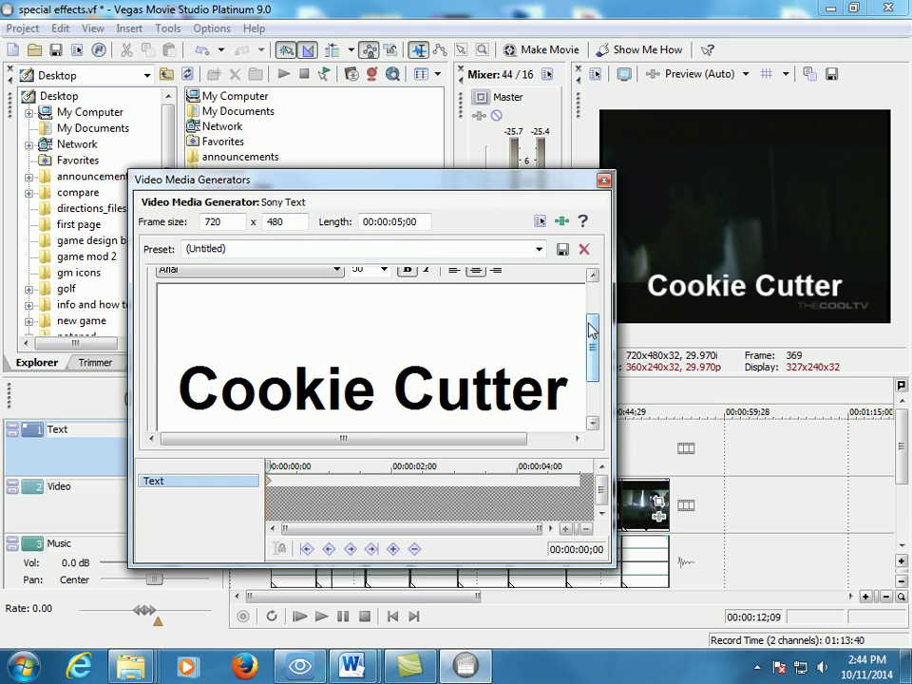
pyautogui.moveTo(590, 326); pyautogui.dragTo(590, 391)
# - Move the Cookie Cutter caption lower in the frame on the Placement tab and close the dialog
pyautogui.click(224, 307)
pyautogui.moveTo(265, 403); pyautogui.dragTo(273, 418)
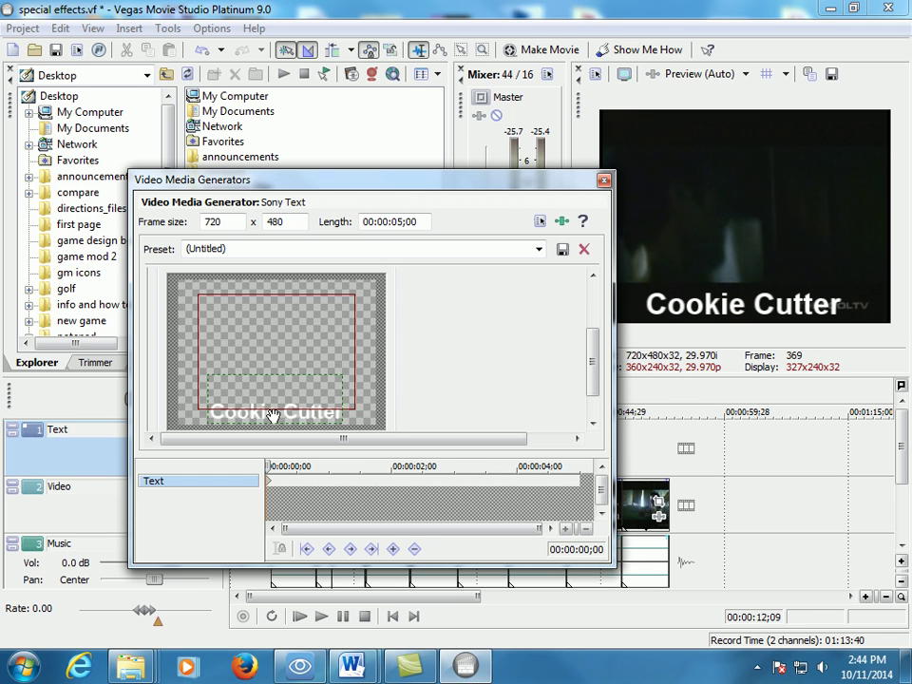
pyautogui.click(603, 180)
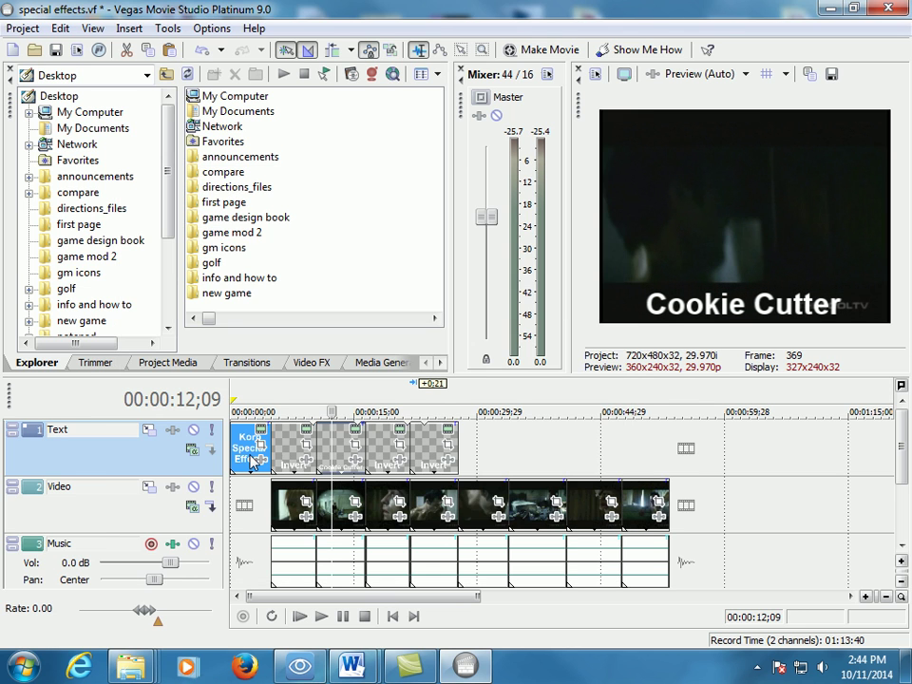
# - Add Sony Invert to the first video clip with its blend amount at 1.000
pyautogui.click(288, 514)
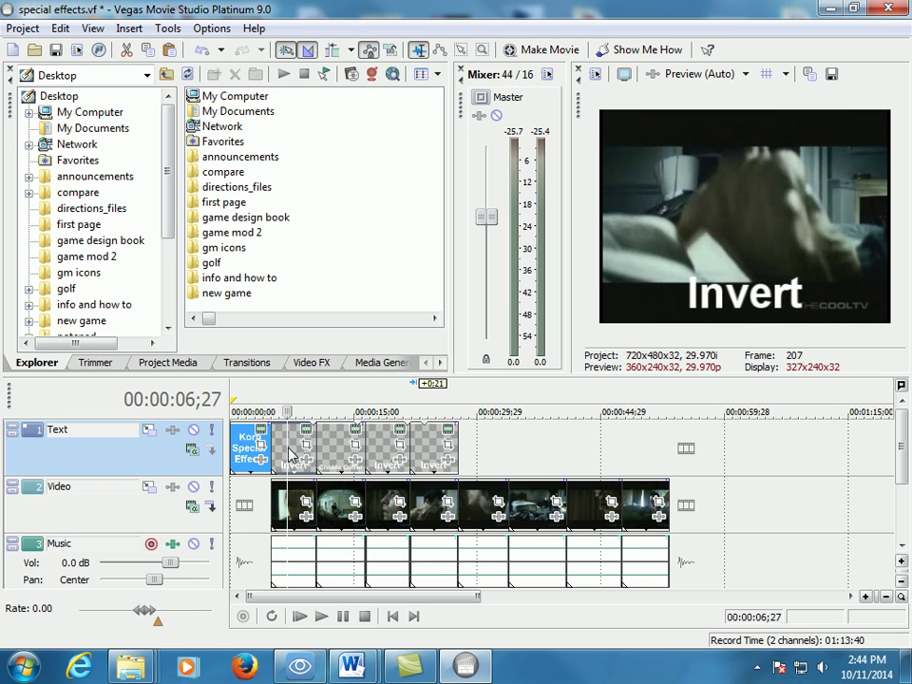
pyautogui.click(286, 513)
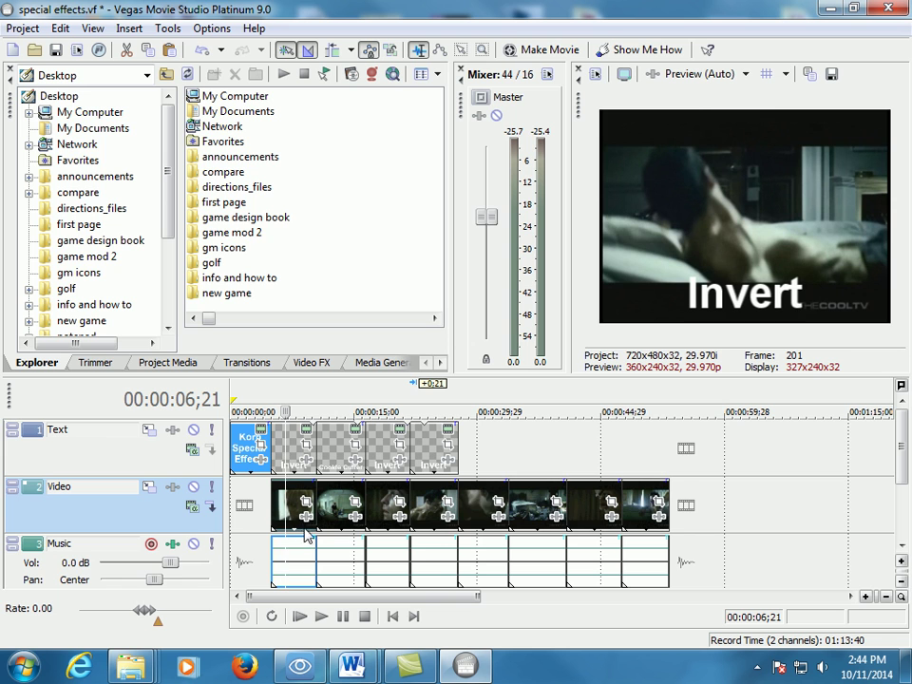
pyautogui.click(306, 518)
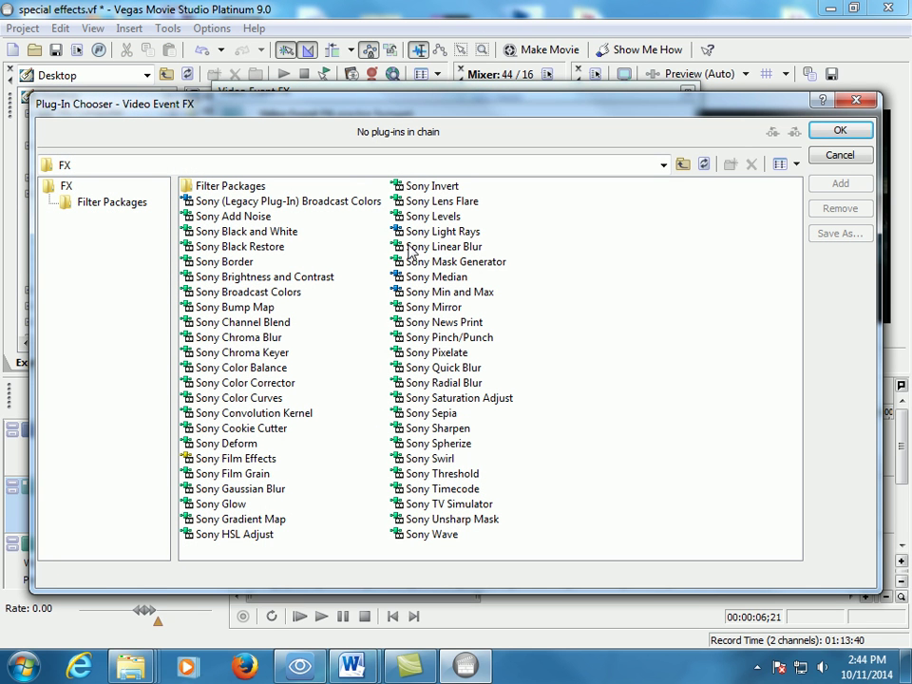
pyautogui.click(440, 188)
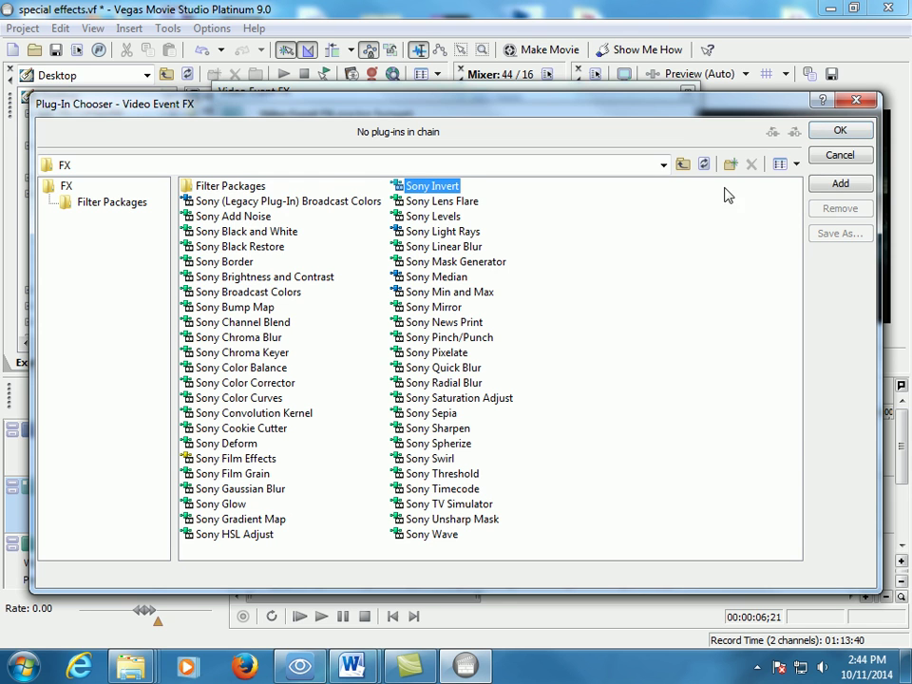
pyautogui.click(833, 186)
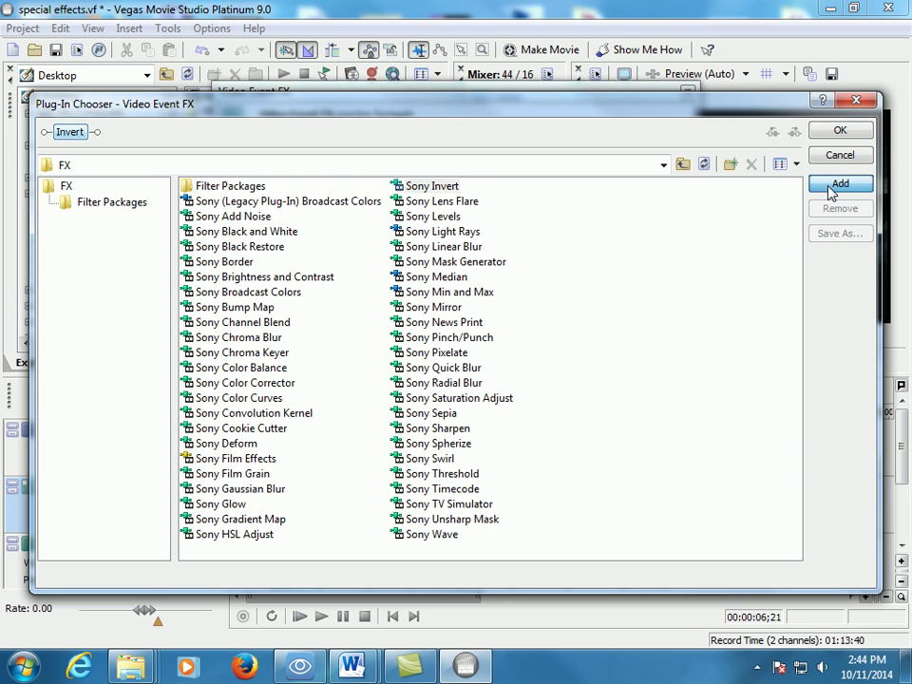
pyautogui.click(841, 133)
pyautogui.moveTo(344, 140); pyautogui.dragTo(259, 143)
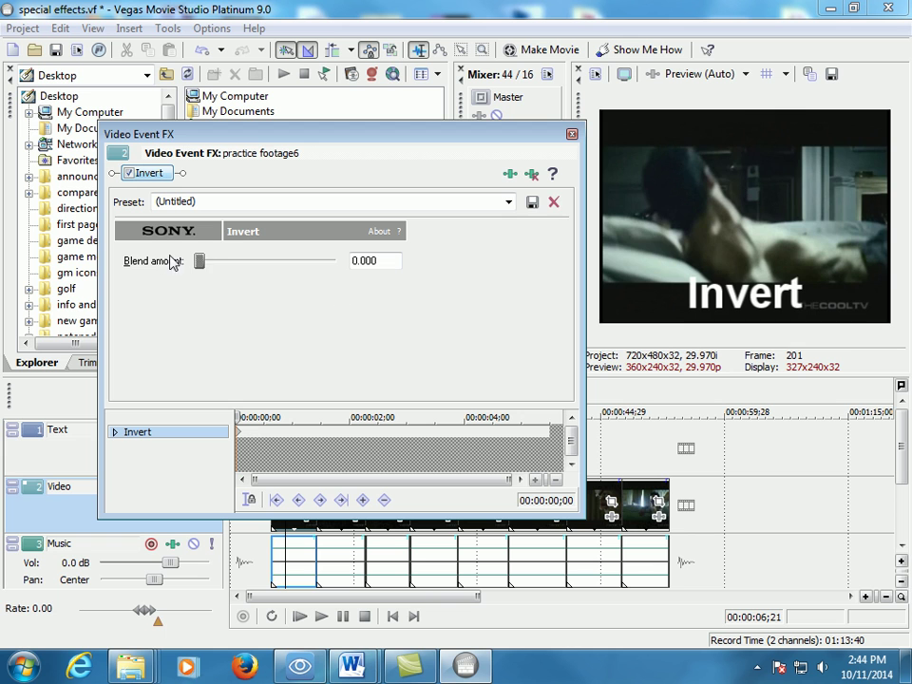
pyautogui.moveTo(200, 264); pyautogui.dragTo(344, 271)
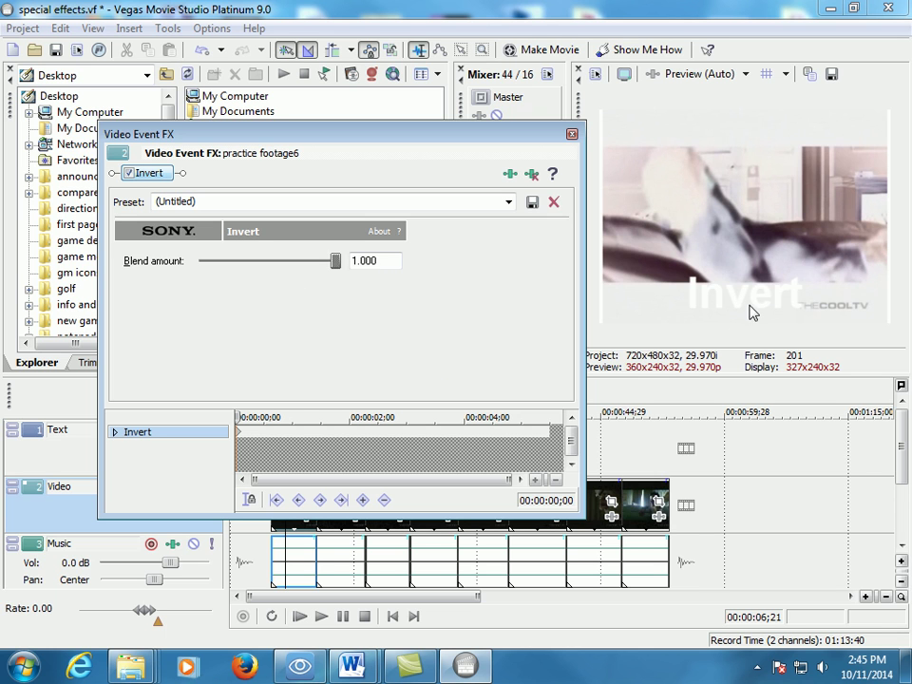
pyautogui.click(572, 137)
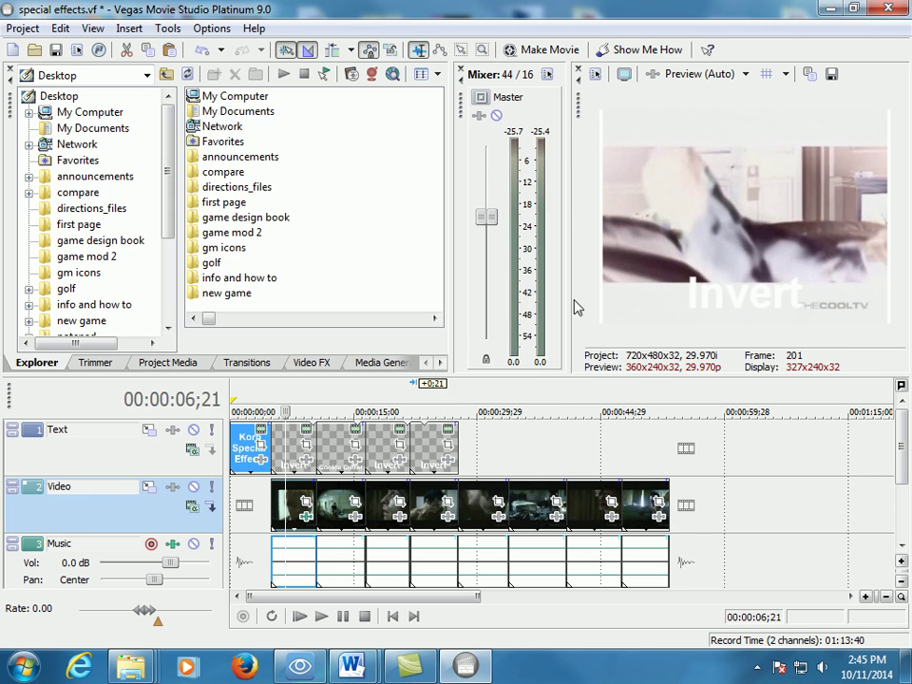
# - Add a single Sony Cookie Cutter effect to the second video clip, removing the duplicate
pyautogui.click(337, 506)
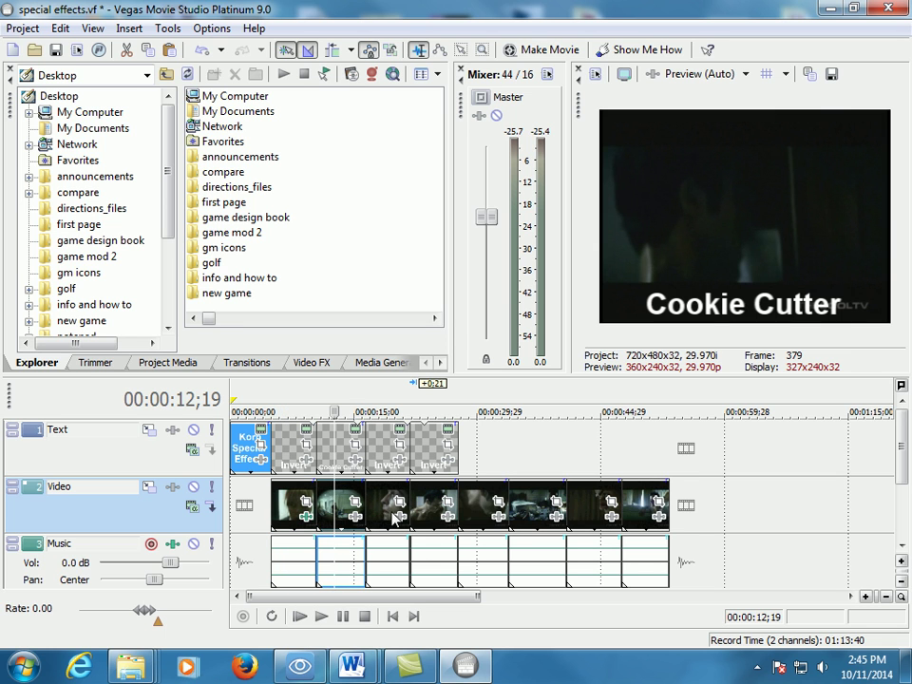
pyautogui.click(356, 507)
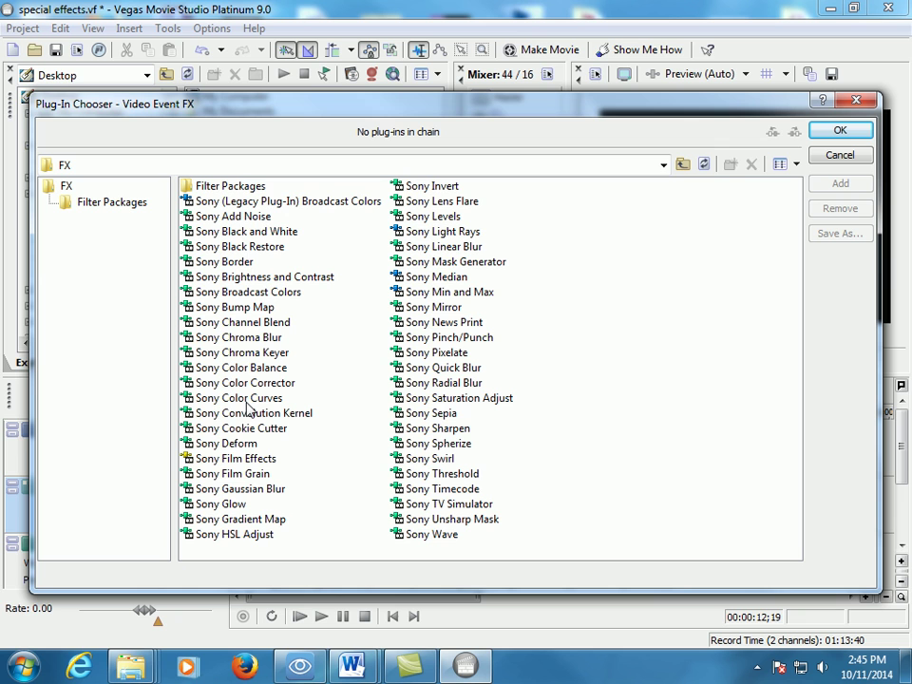
pyautogui.click(240, 430)
pyautogui.doubleClick(243, 431)
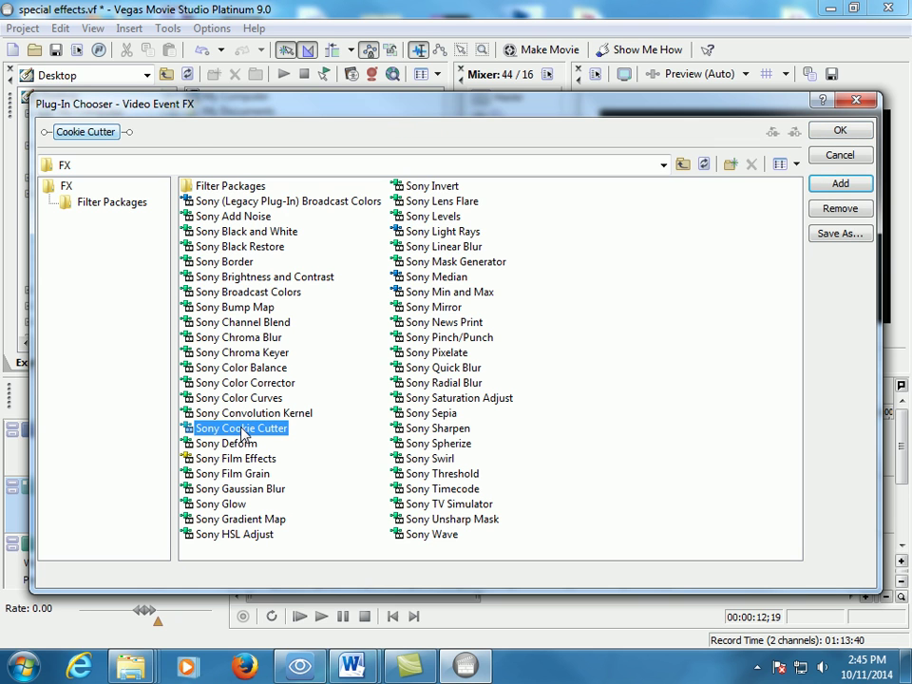
pyautogui.doubleClick(189, 431)
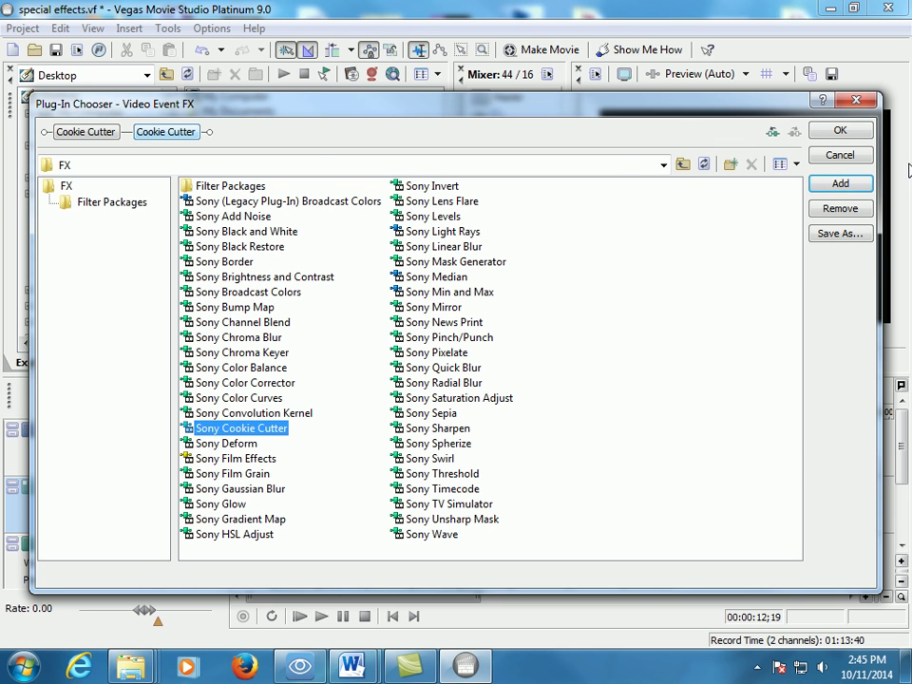
pyautogui.click(842, 206)
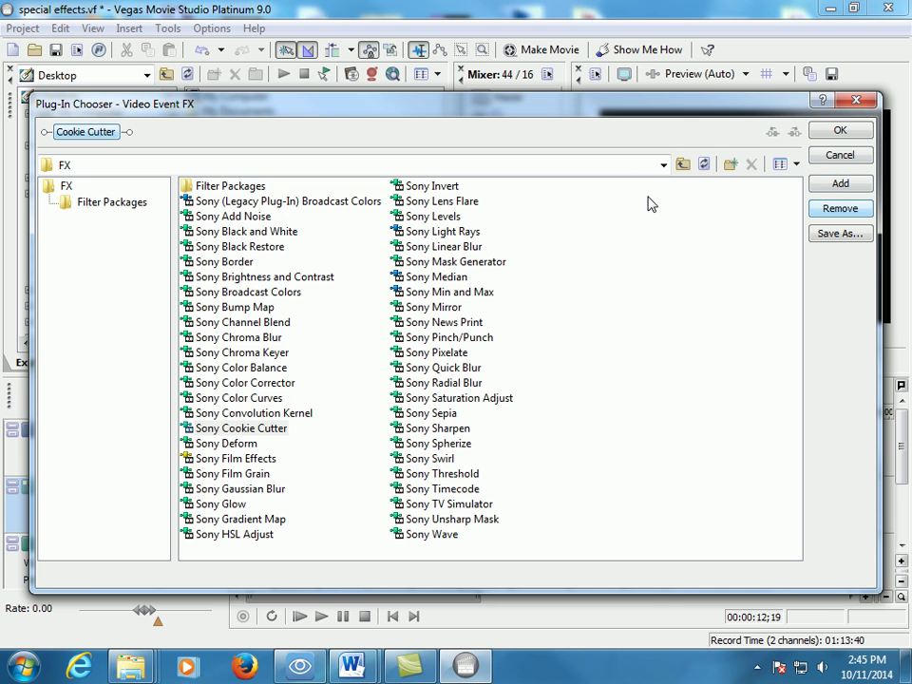
pyautogui.click(841, 132)
# - Set the Cookie Cutter shape to Diamond
pyautogui.scroll(-2, 509, 279)
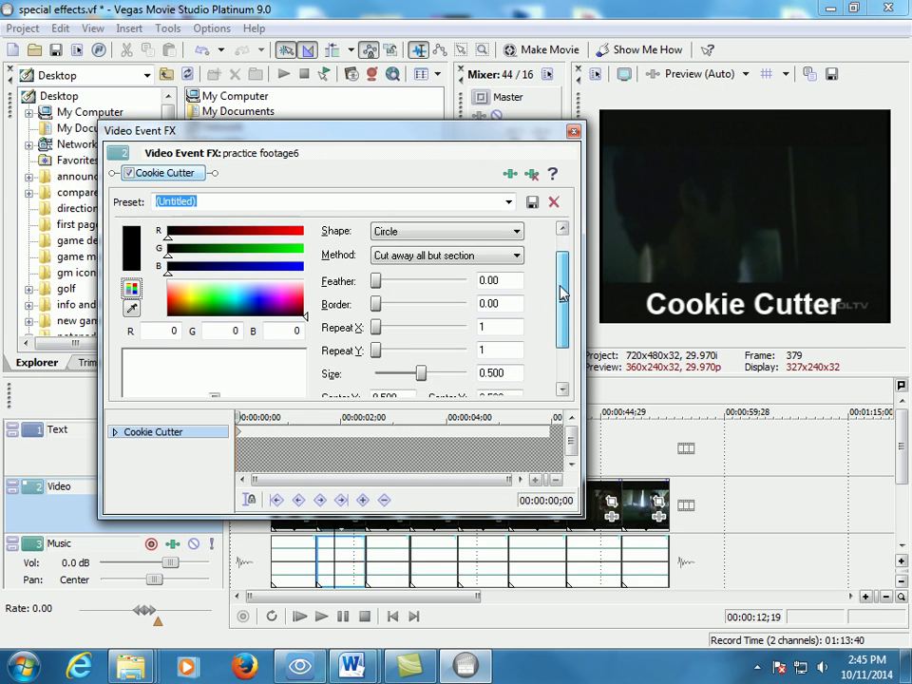
pyautogui.scroll(2, 508, 279)
pyautogui.click(507, 283)
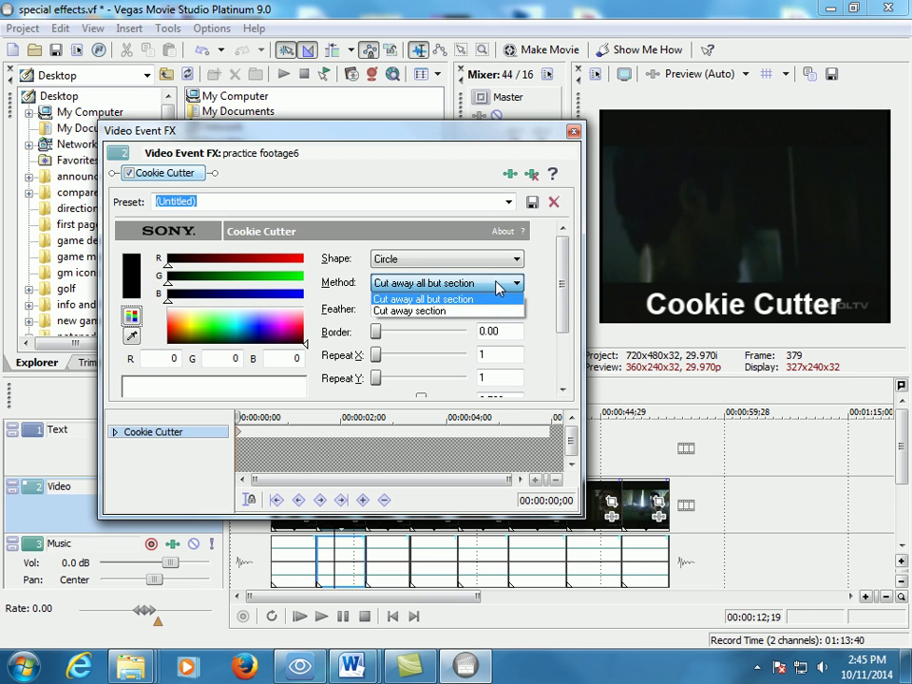
pyautogui.click(447, 258)
pyautogui.click(447, 259)
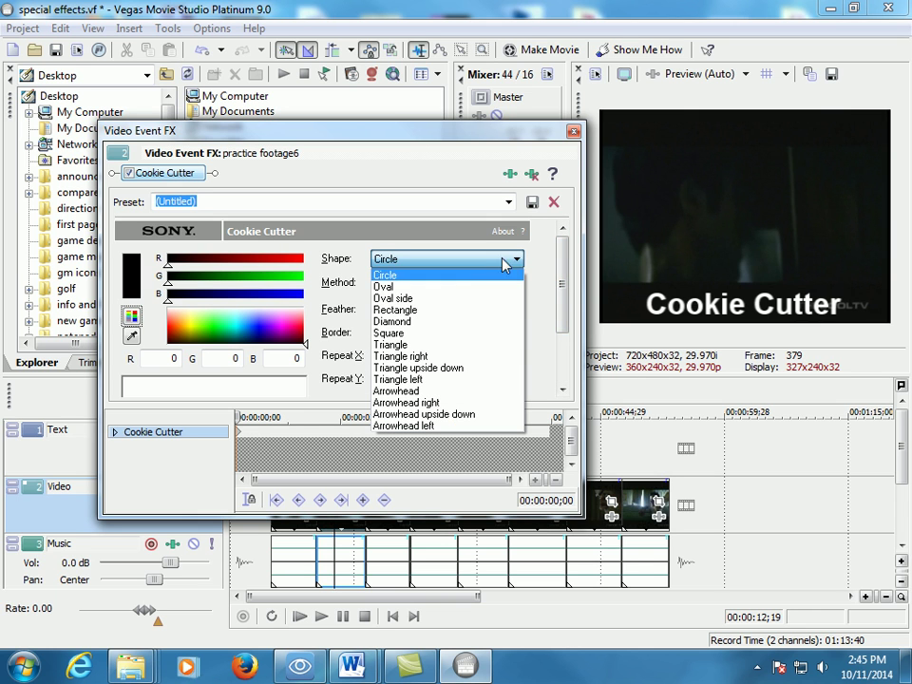
pyautogui.click(406, 325)
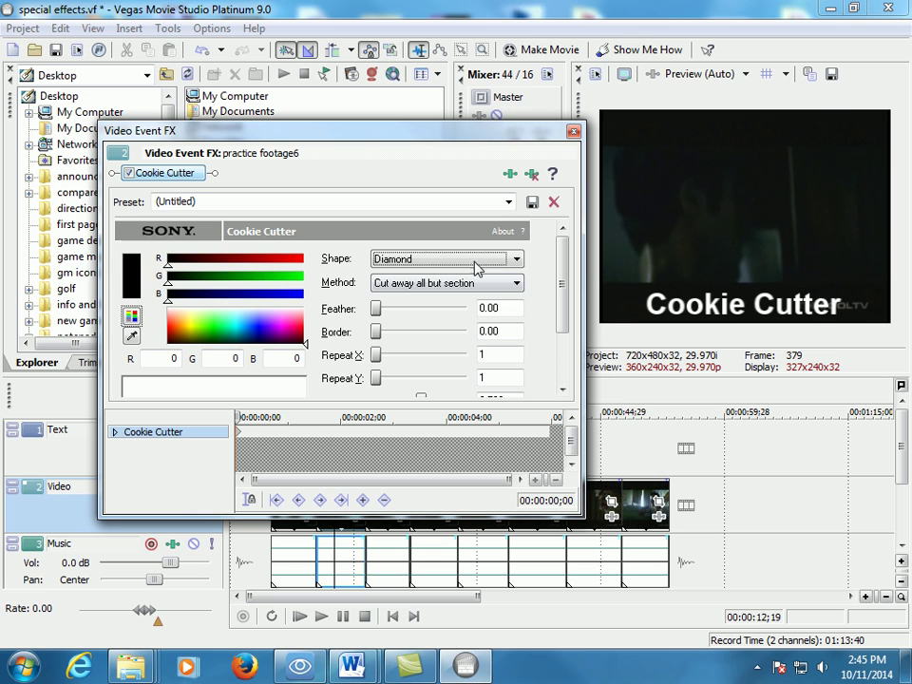
pyautogui.scroll(-2, 560, 346)
pyautogui.scroll(-2, 561, 347)
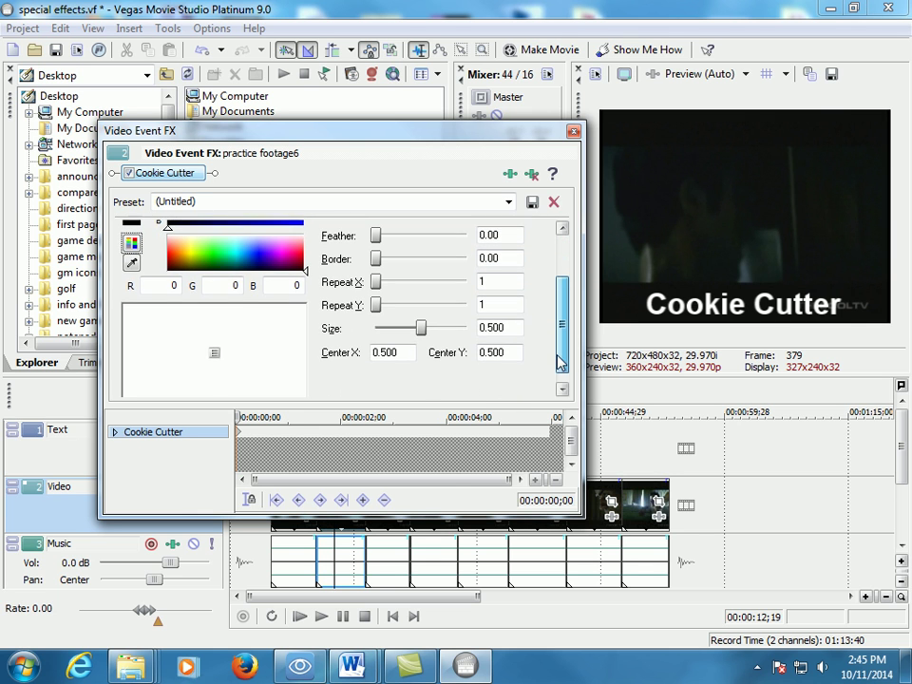
pyautogui.scroll(2, 561, 347)
pyautogui.scroll(1, 561, 349)
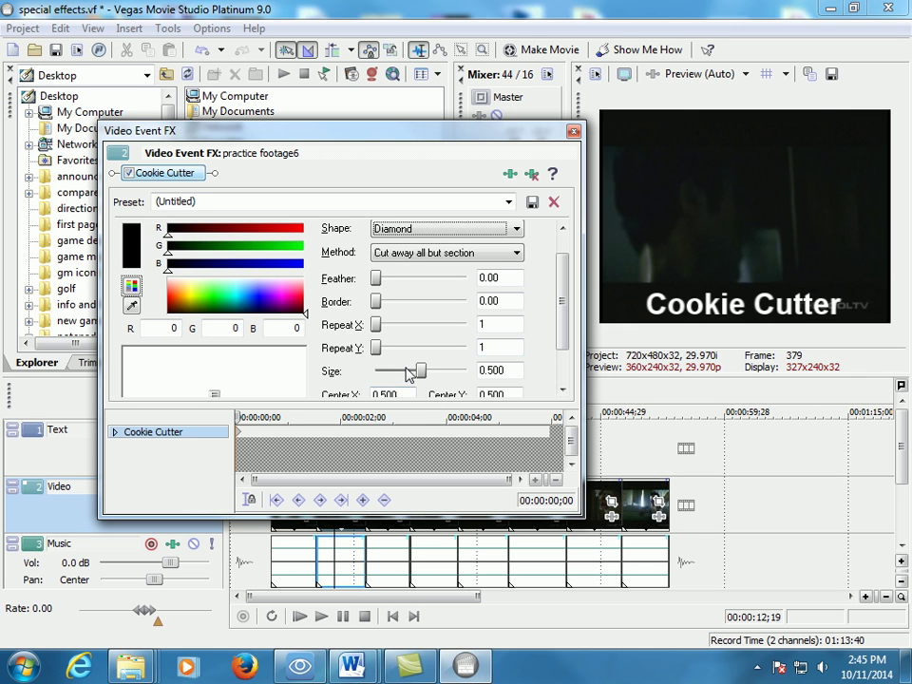
# - Shrink the diamond to size 0.150 and move its centre left to X 0.367
pyautogui.moveTo(560, 331)
pyautogui.mouseDown()
pyautogui.moveTo(562, 359)
pyautogui.moveTo(562, 331)
pyautogui.mouseUp()
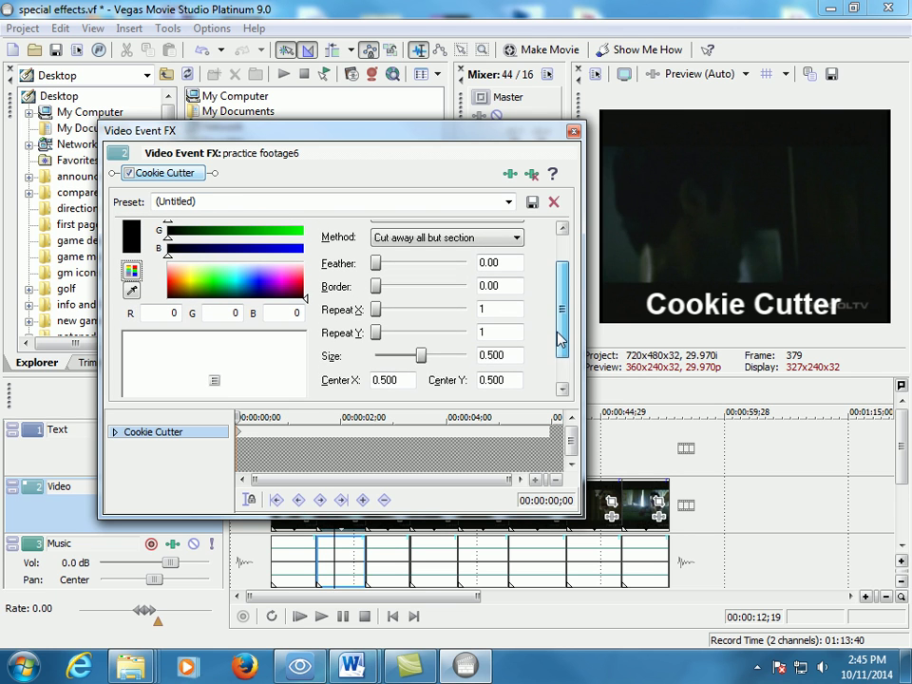
pyautogui.moveTo(428, 357); pyautogui.dragTo(393, 371)
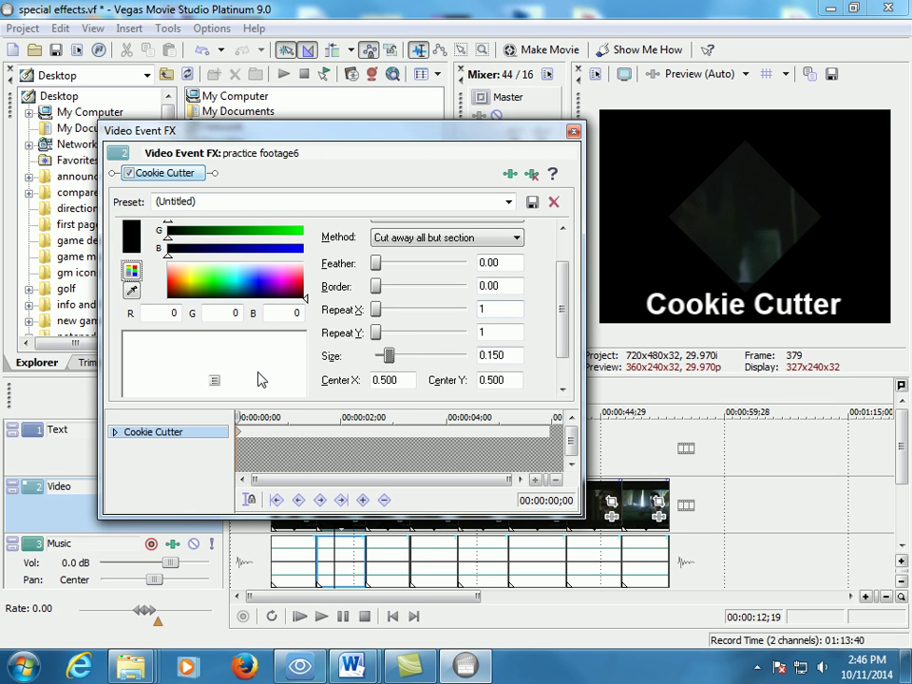
pyautogui.moveTo(216, 378); pyautogui.dragTo(190, 379)
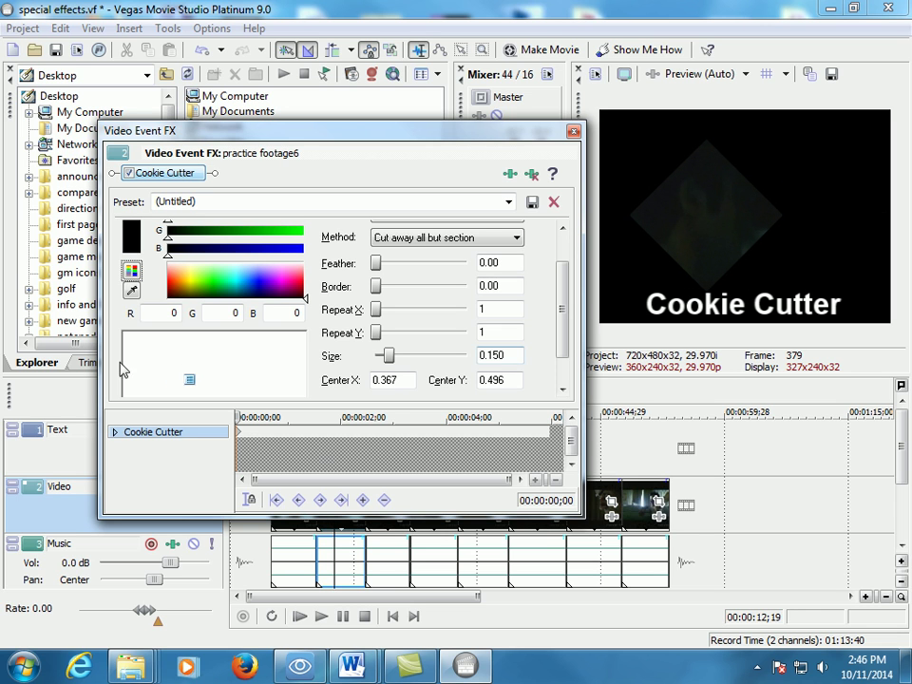
pyautogui.click(574, 131)
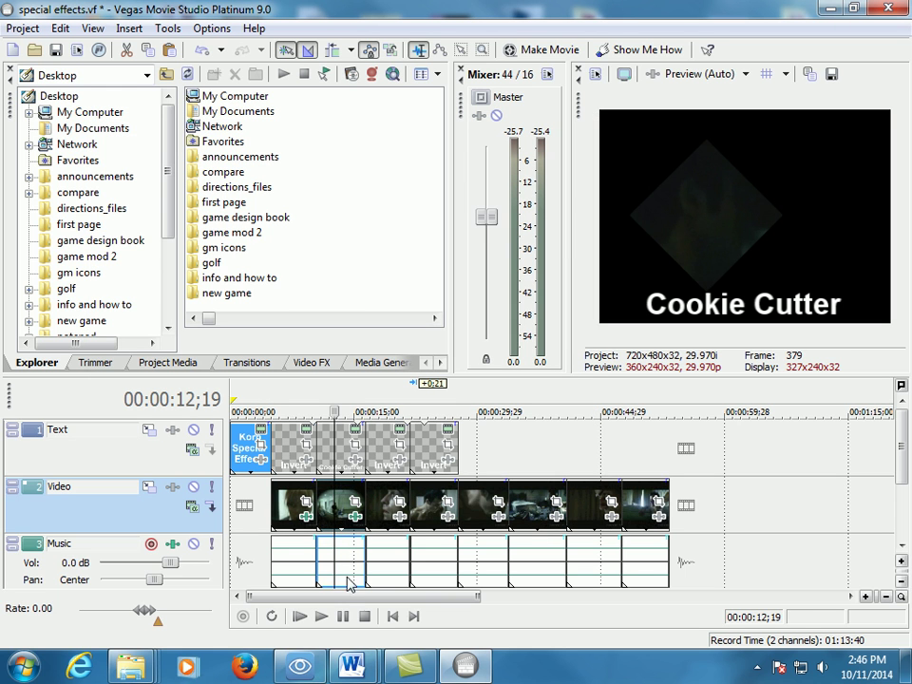
pyautogui.click(323, 618)
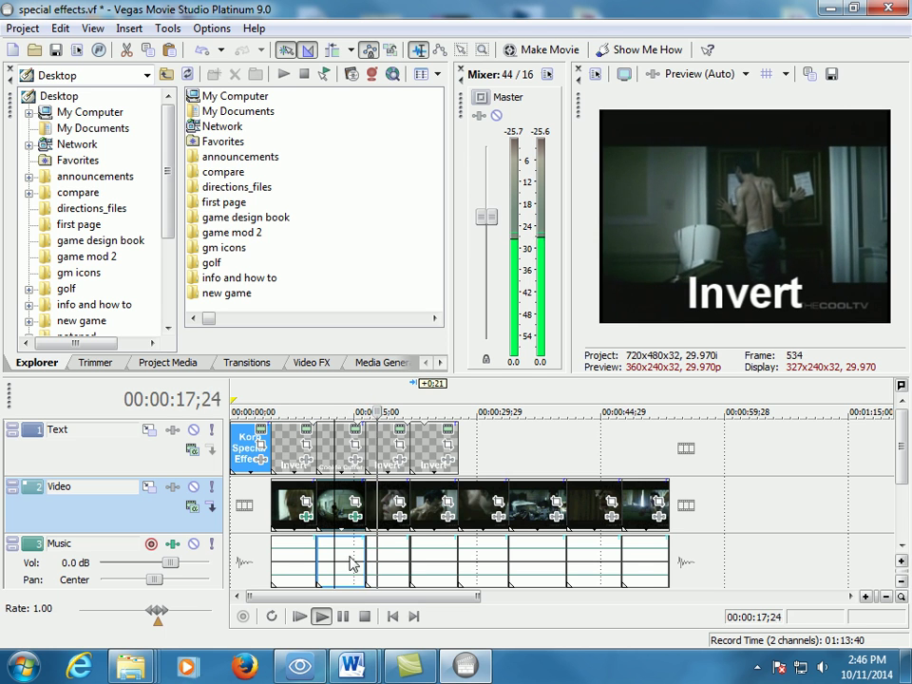
pyautogui.click(343, 617)
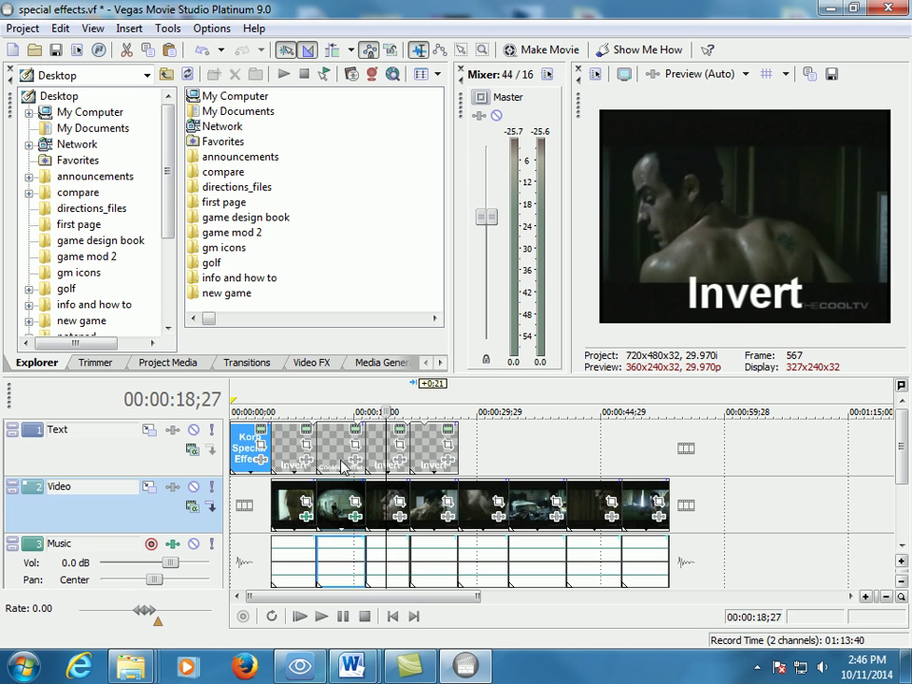
pyautogui.click(338, 465)
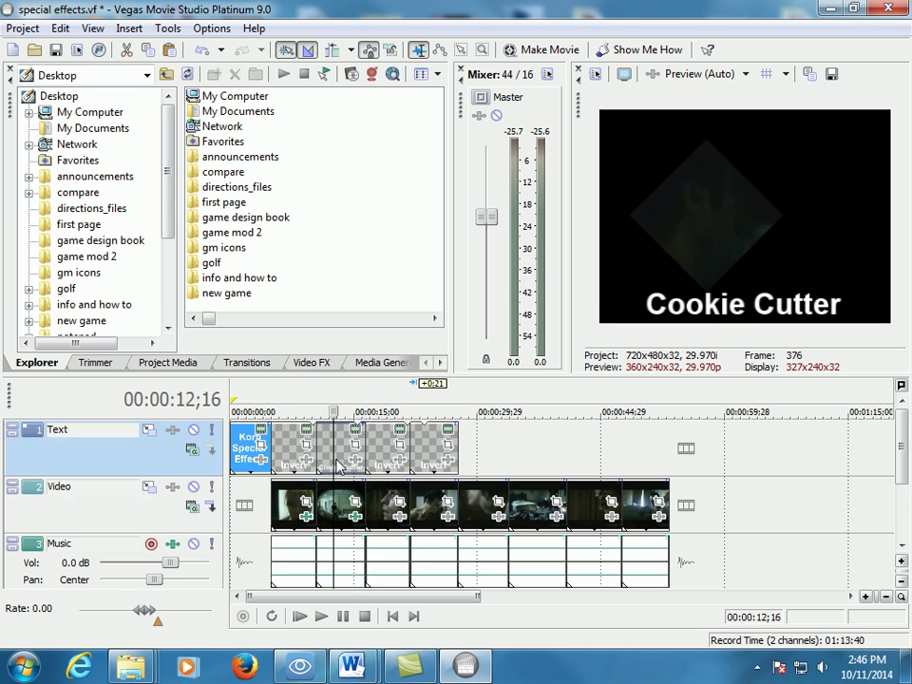
pyautogui.click(388, 510)
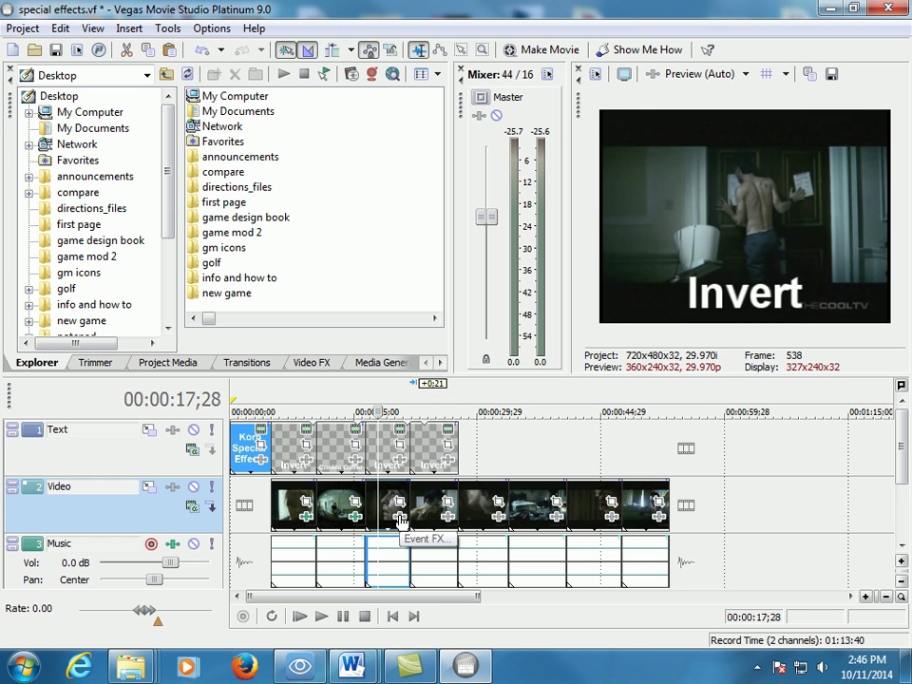
# - Add the Sony Mirror effect to the clip under the Invert title
pyautogui.click(398, 515)
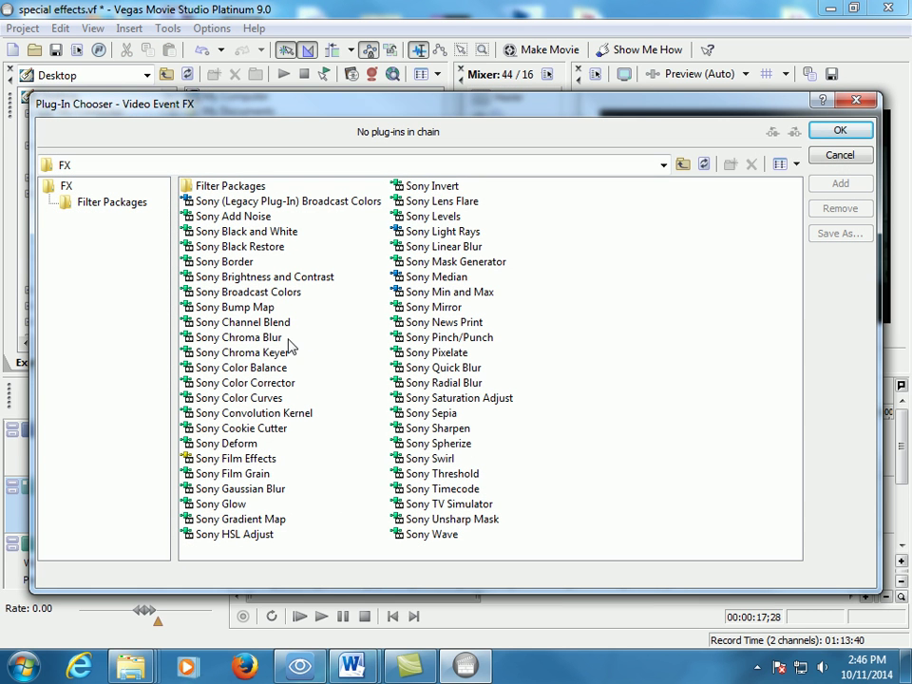
pyautogui.click(450, 310)
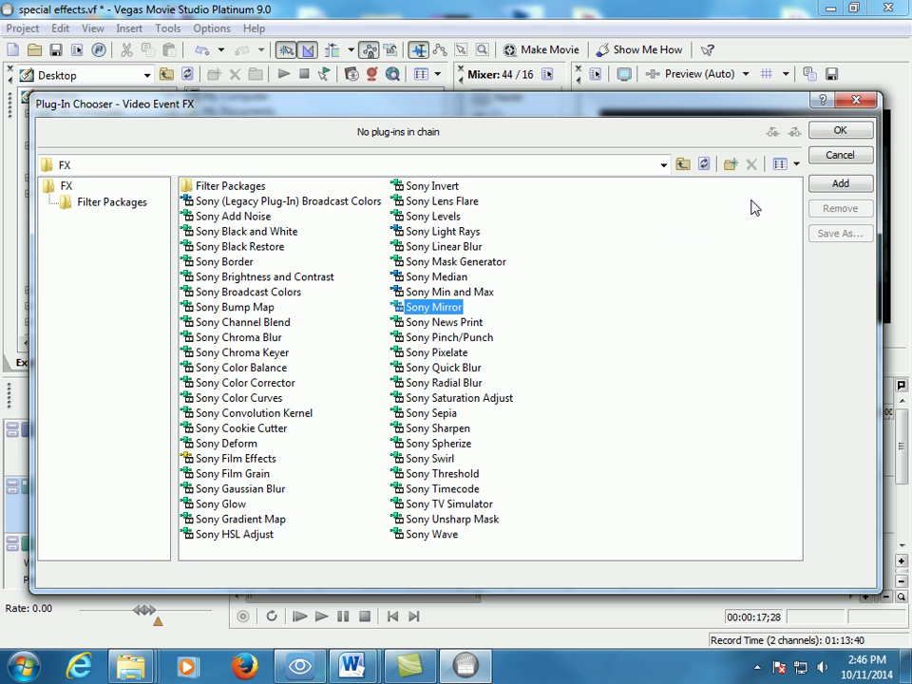
pyautogui.click(841, 182)
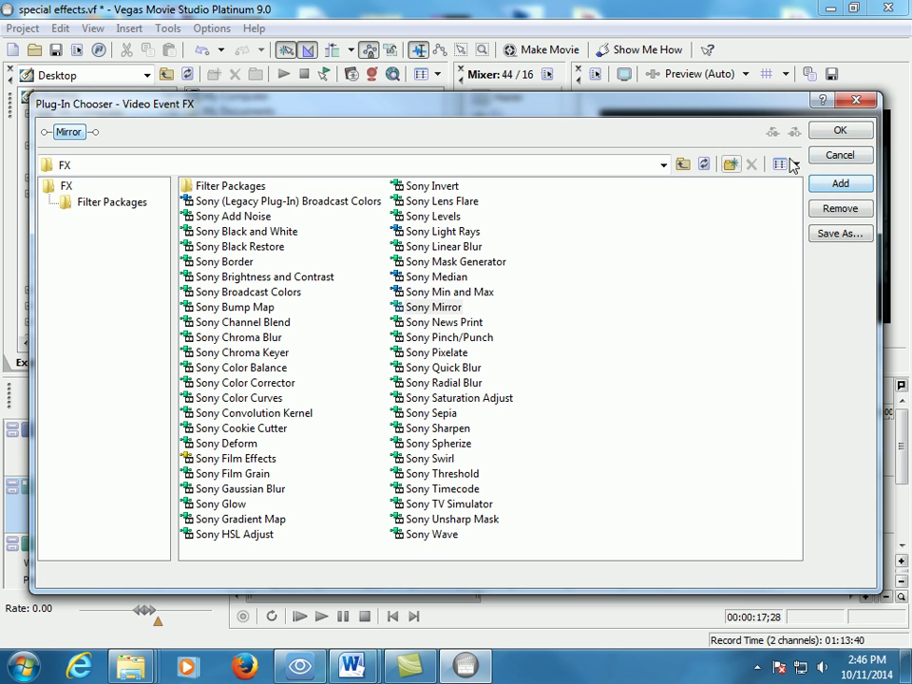
pyautogui.click(841, 133)
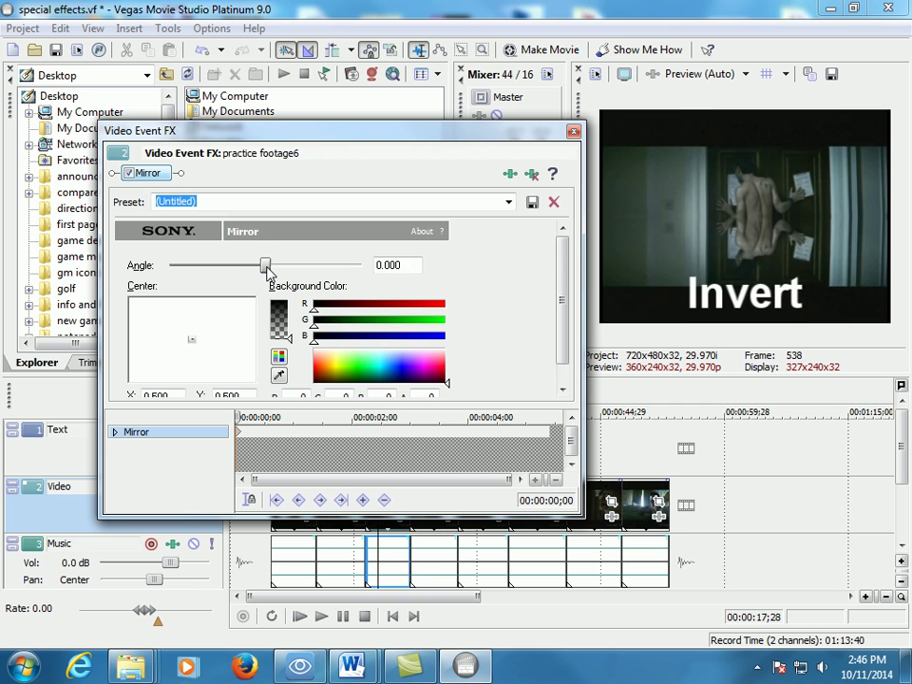
# - Set the Mirror angle to about 25.953 and preview the tilted mirrored clip
pyautogui.moveTo(267, 268)
pyautogui.mouseDown()
pyautogui.moveTo(230, 262)
pyautogui.moveTo(230, 217)
pyautogui.moveTo(212, 247)
pyautogui.moveTo(166, 267)
pyautogui.moveTo(281, 259)
pyautogui.mouseUp()
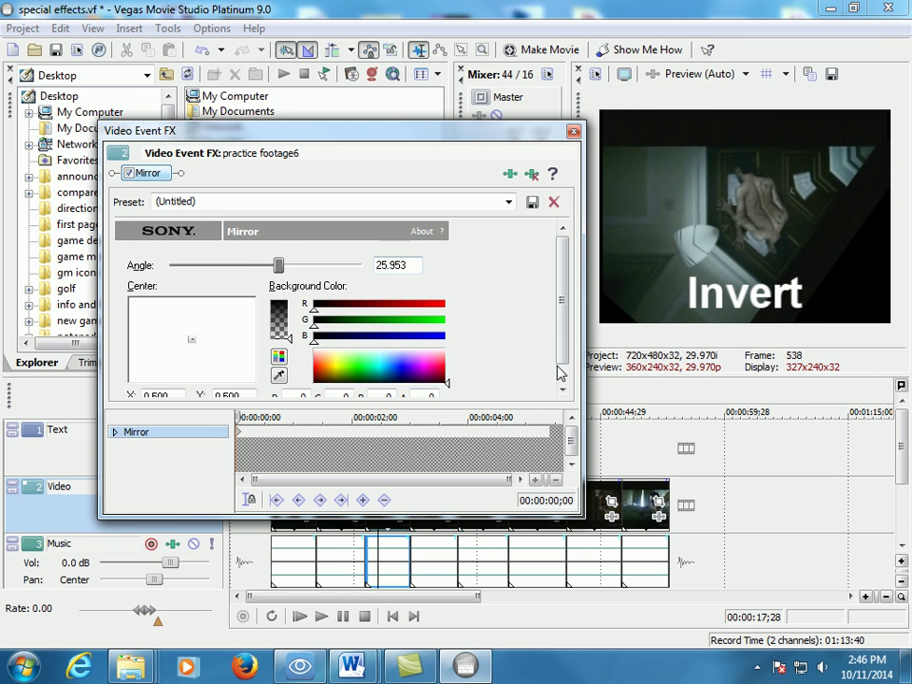
pyautogui.click(573, 131)
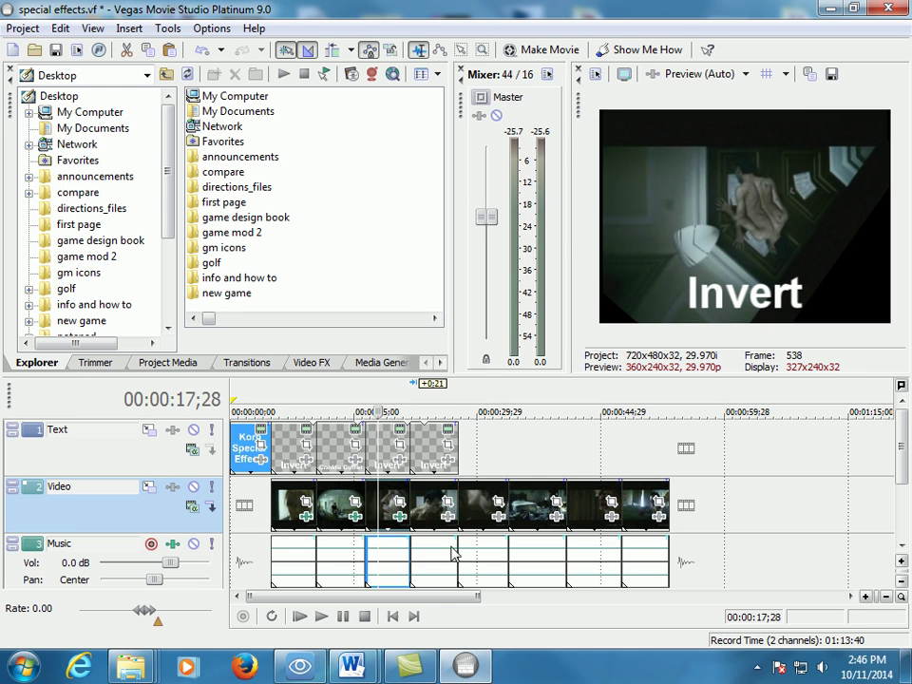
pyautogui.click(321, 616)
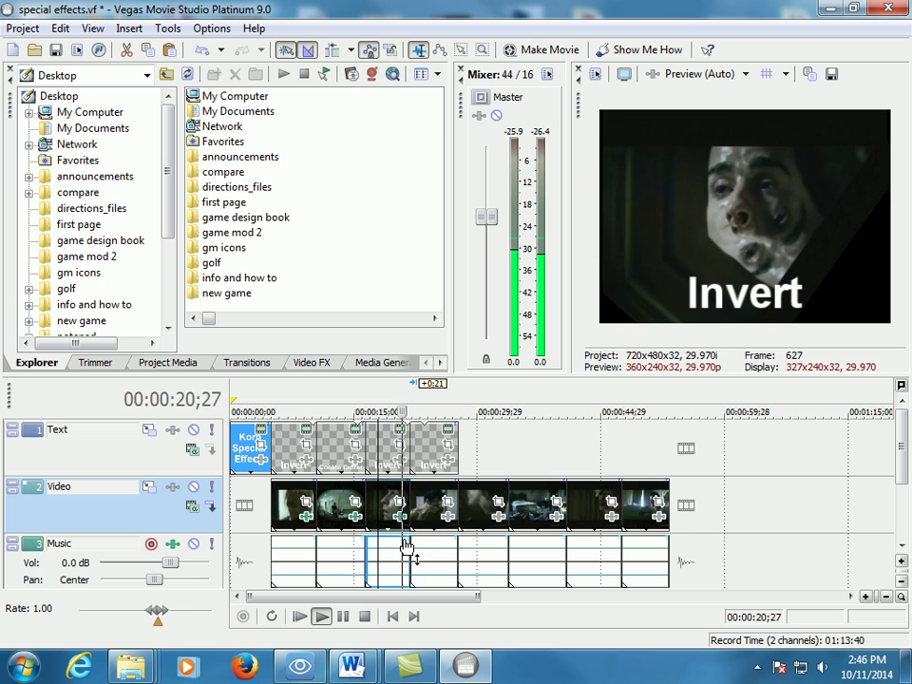
pyautogui.click(342, 616)
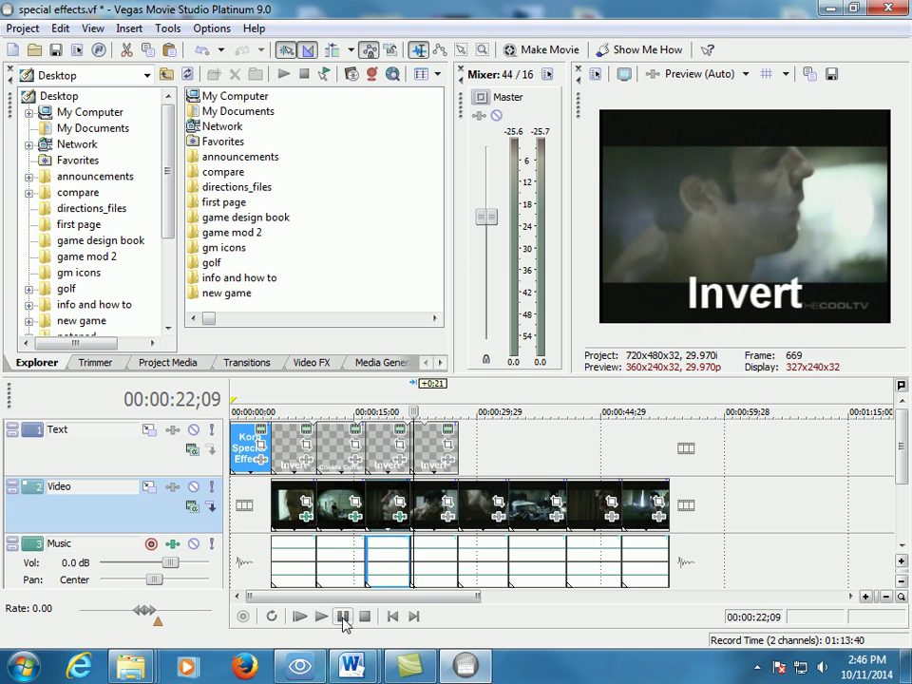
# - Add Sony Black and White to the next clip with blend amount 1.000
pyautogui.click(451, 515)
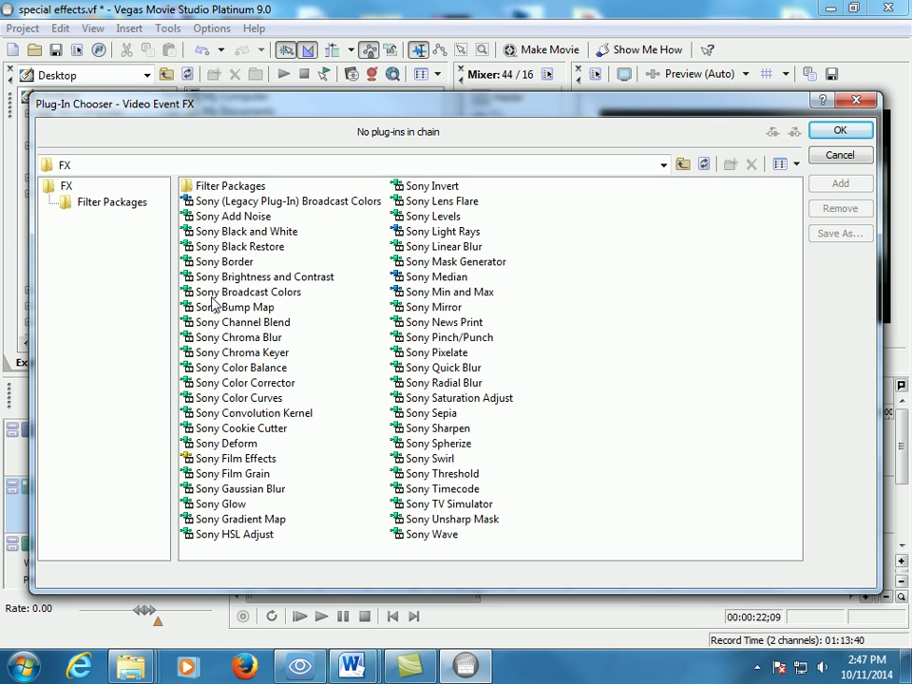
pyautogui.click(252, 234)
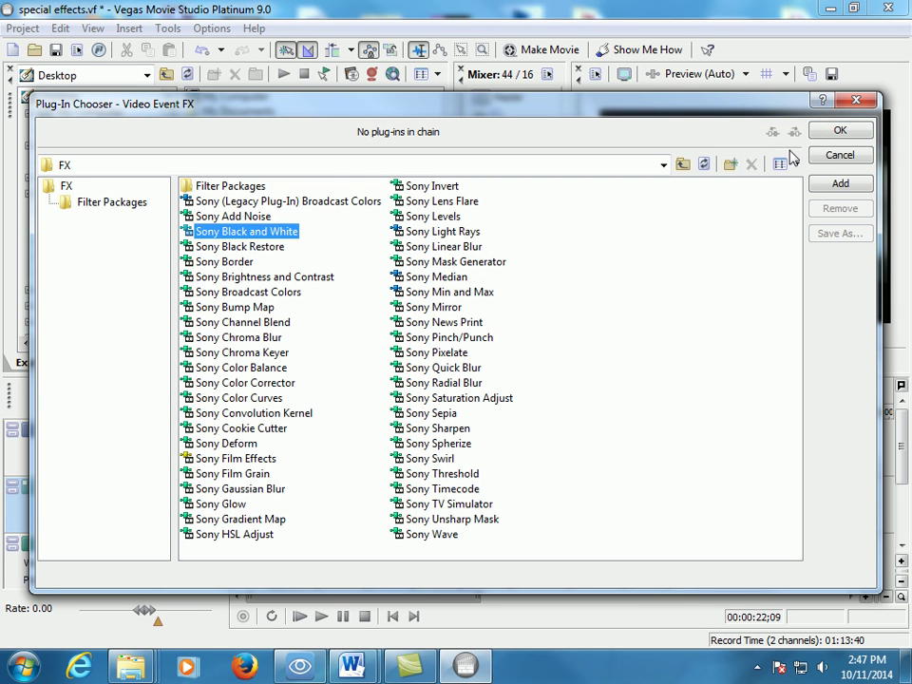
pyautogui.click(841, 186)
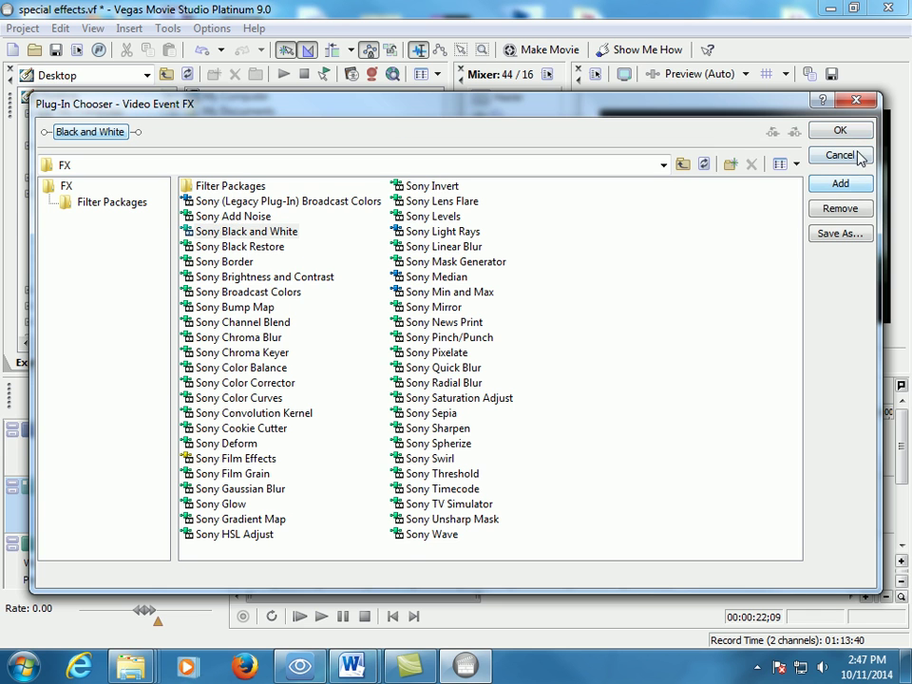
pyautogui.click(858, 132)
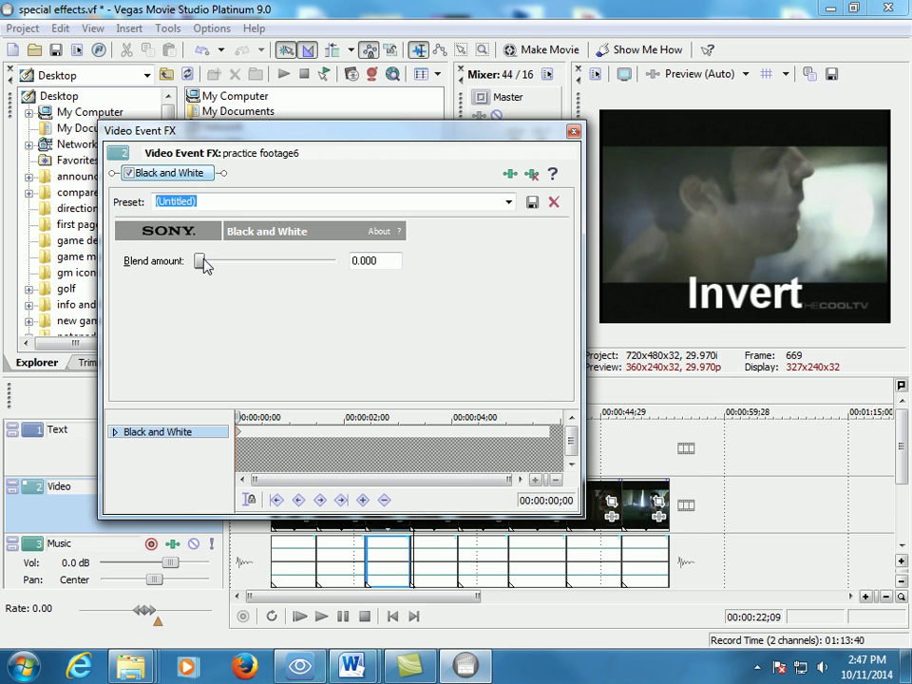
pyautogui.moveTo(201, 266); pyautogui.dragTo(395, 263)
pyautogui.moveTo(321, 265); pyautogui.dragTo(357, 265)
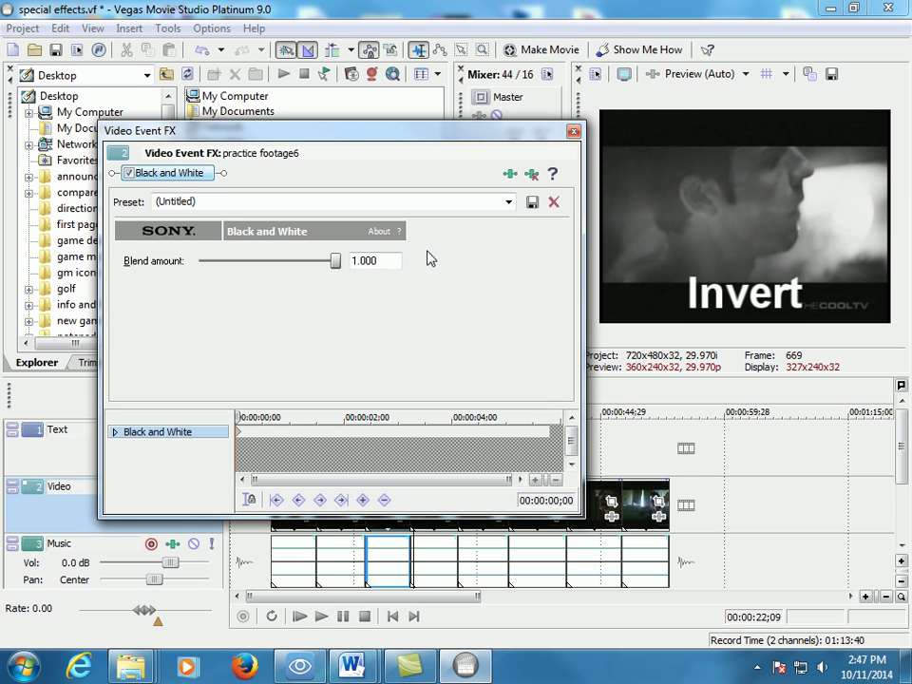
pyautogui.click(573, 131)
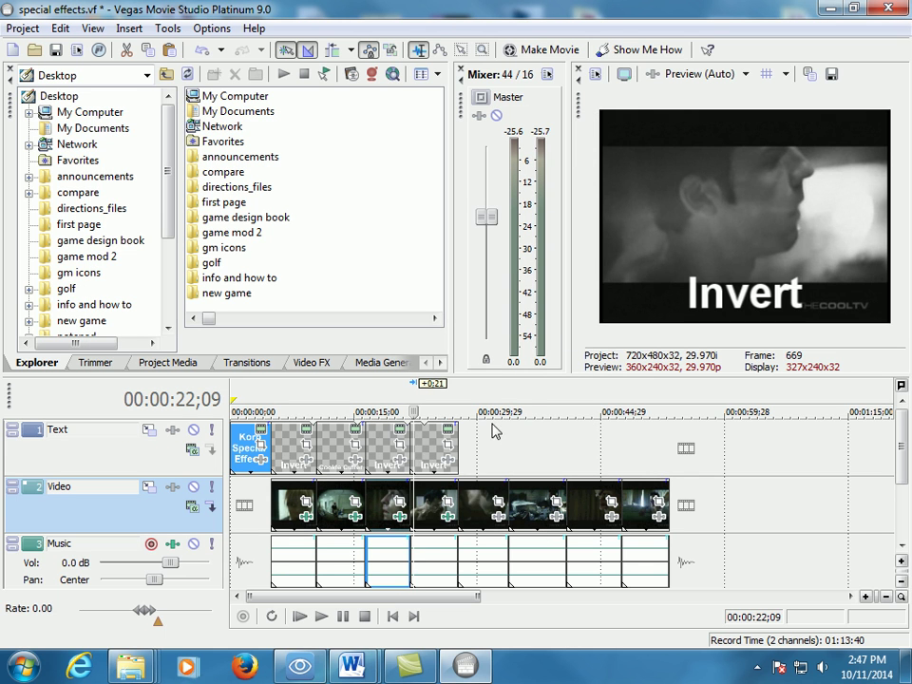
pyautogui.click(423, 511)
pyautogui.click(322, 617)
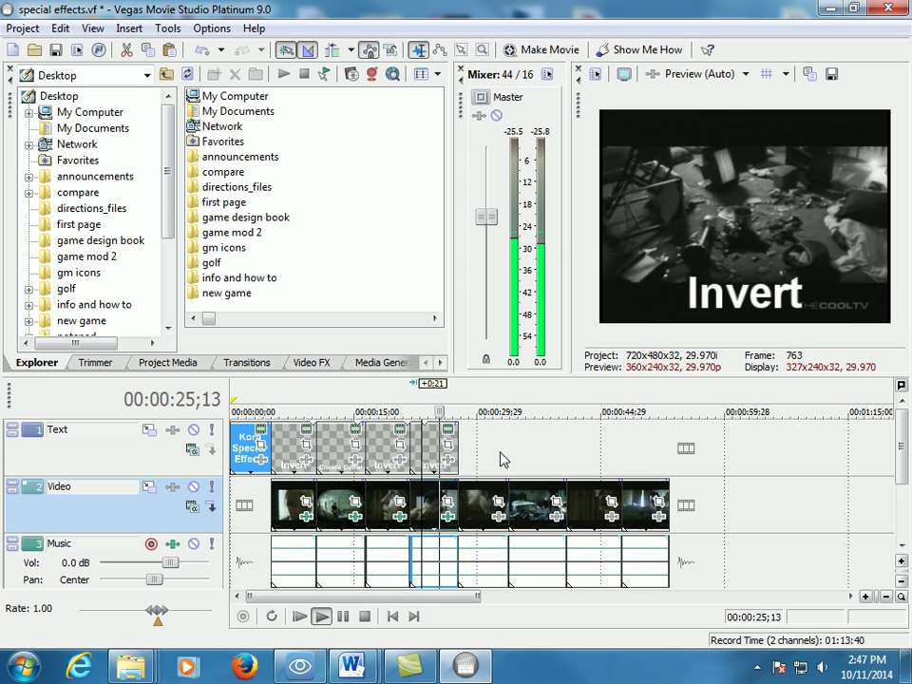
pyautogui.click(343, 616)
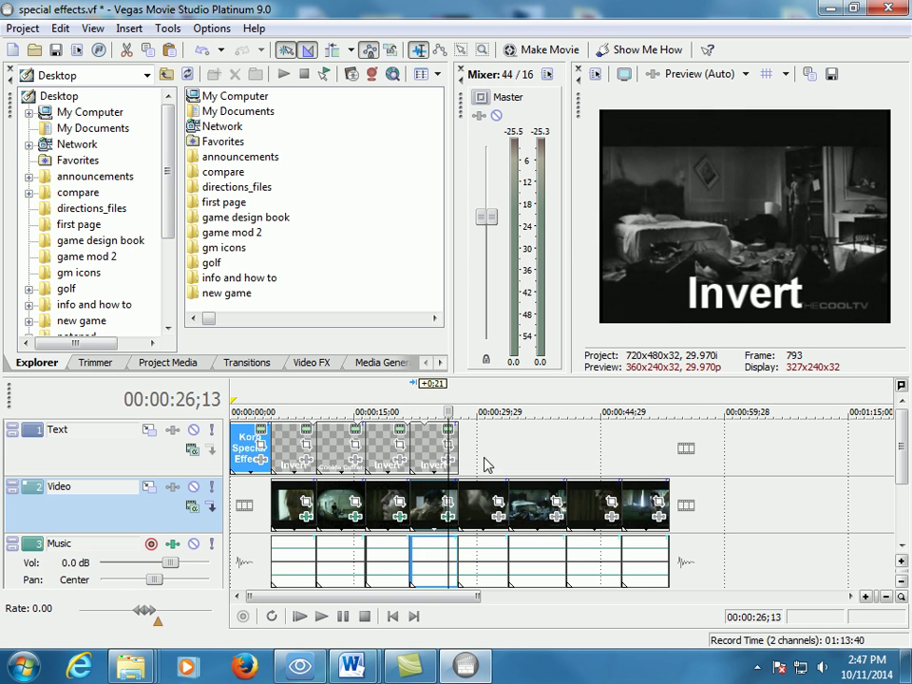